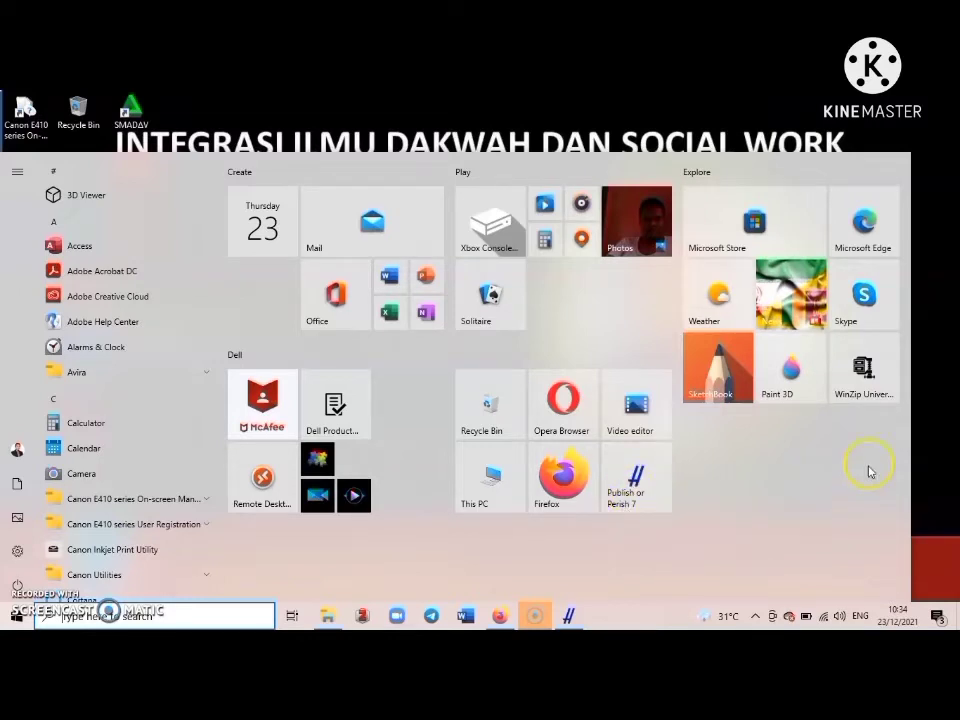
Switch to Harzing's Publish or Perish and start a new Scopus search.
left_click(936, 453)
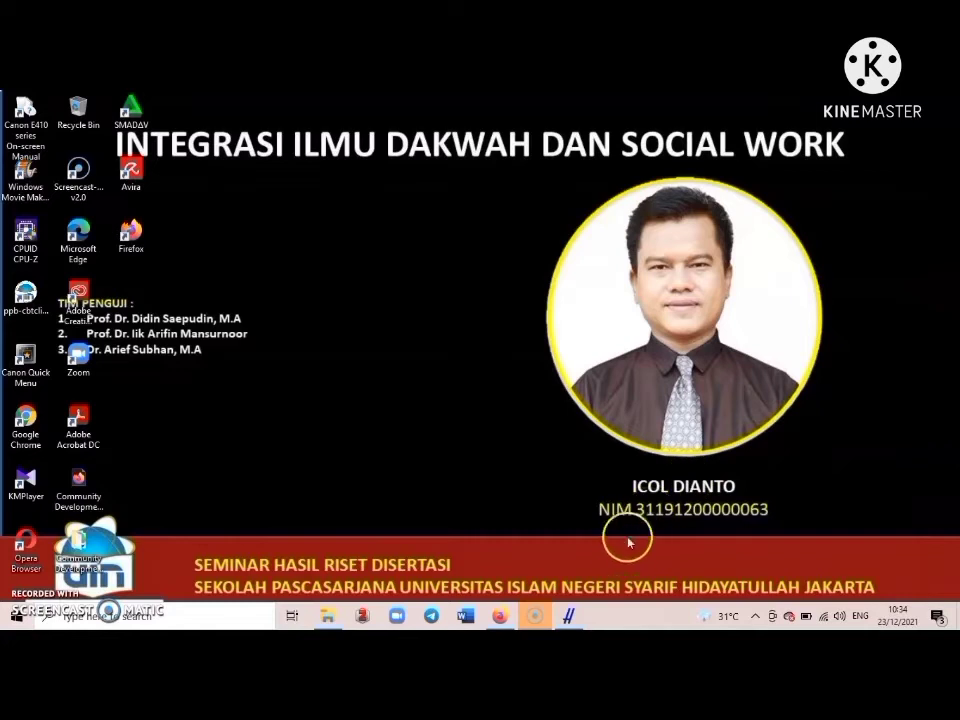
left_click(567, 617)
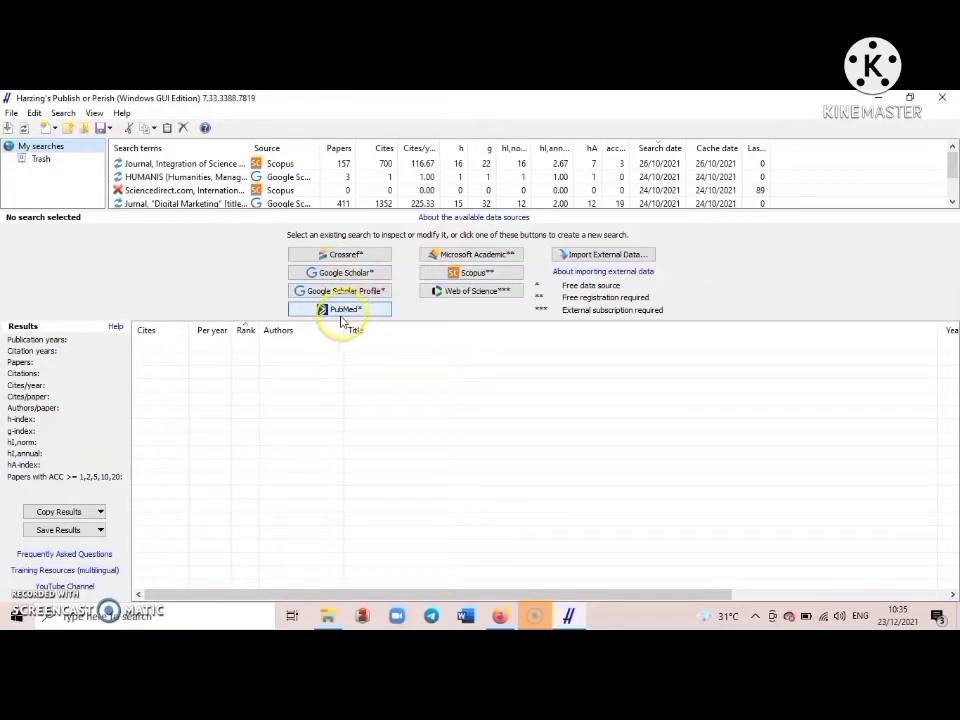
left_click(628, 259)
left_click(643, 252)
left_click(670, 257)
left_click(591, 262)
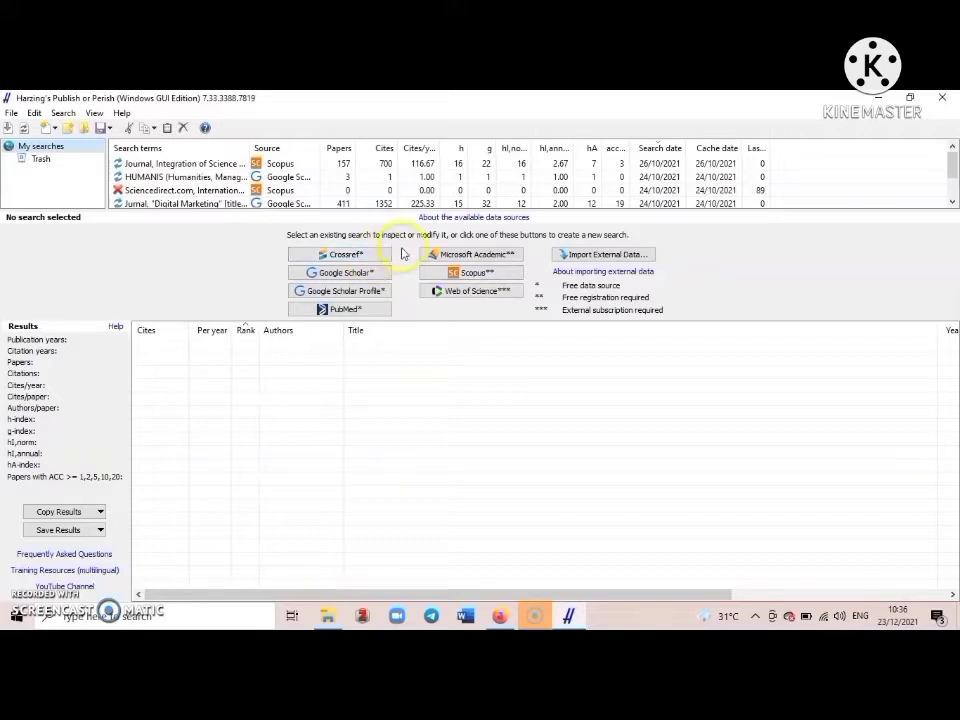
left_click(469, 276)
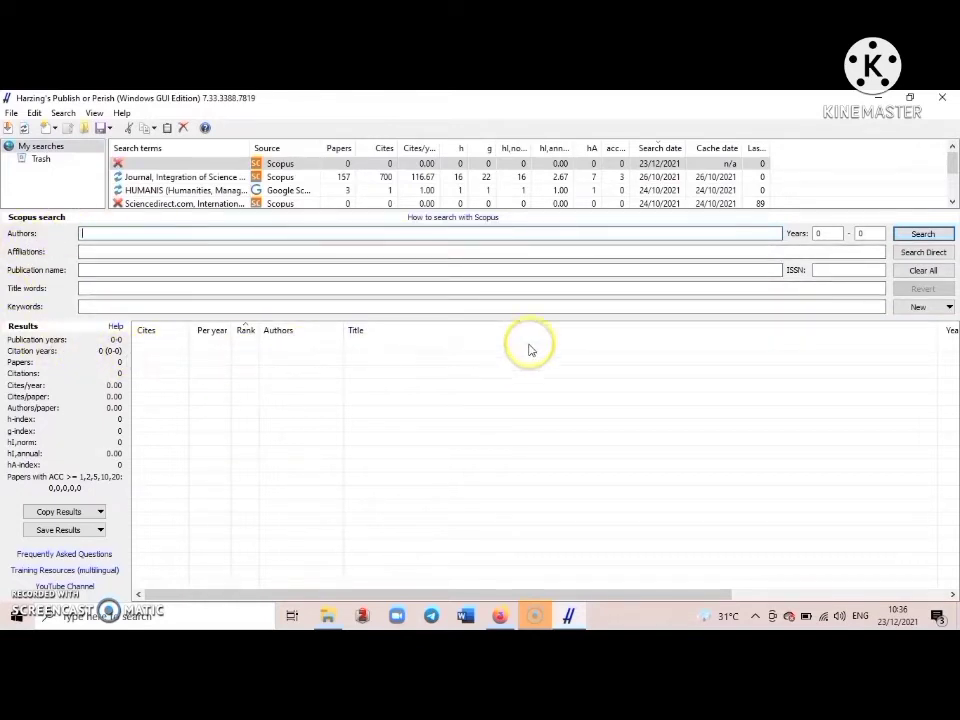
Enter "dakwah" as both the title words and the keywords of the Scopus search.
left_click(122, 286)
type("dakwah")
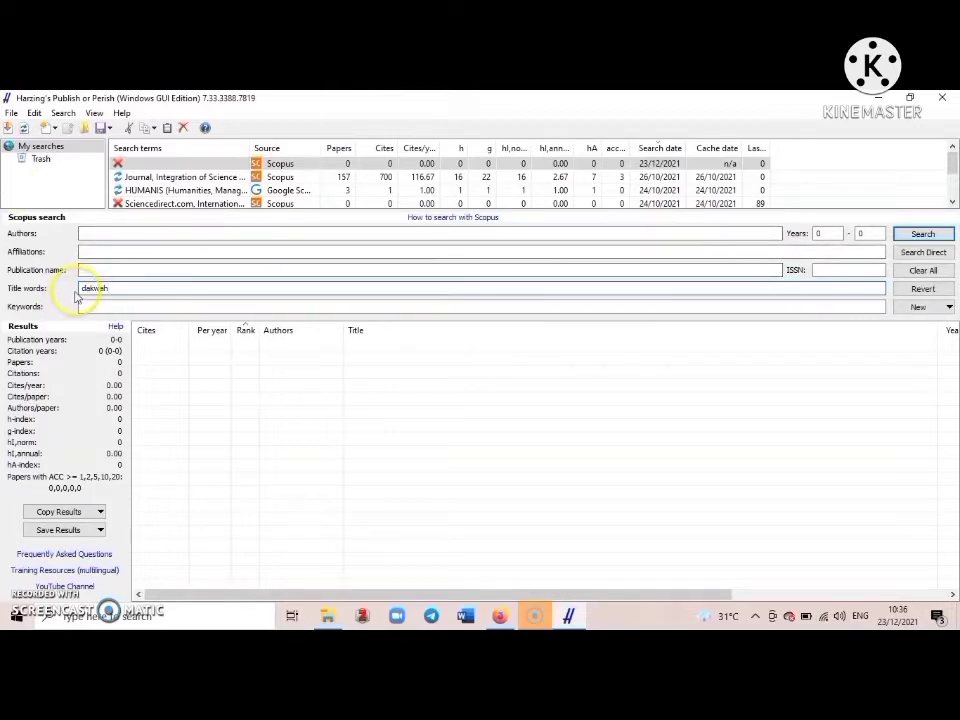
double_click(111, 287)
key("BackSpace")
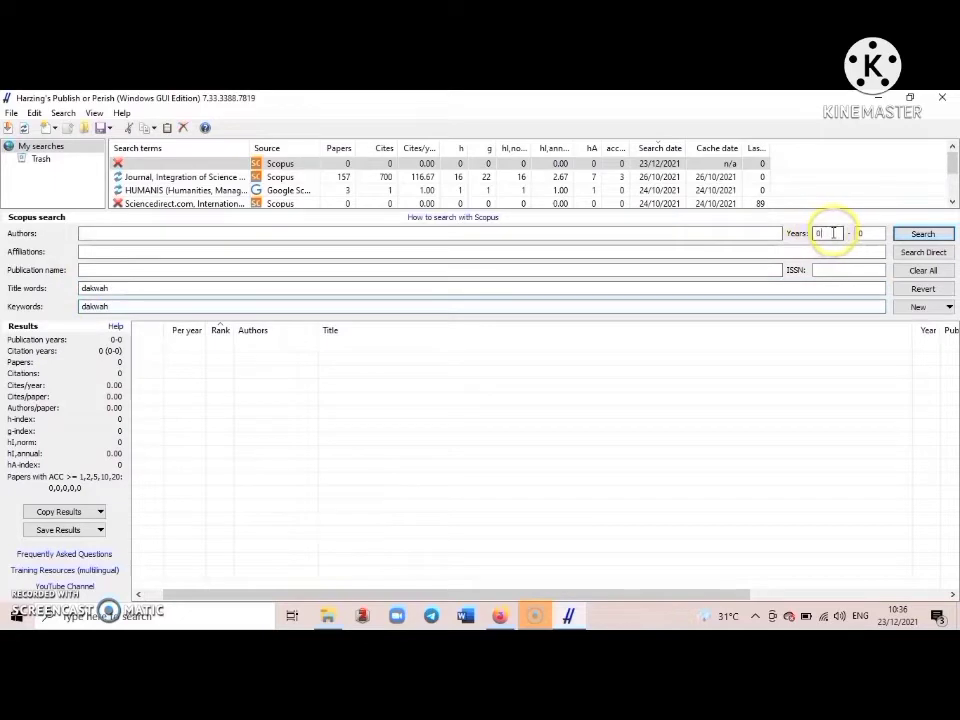
Limit the search to the years 2015 to 2020 and run it.
double_click(810, 233)
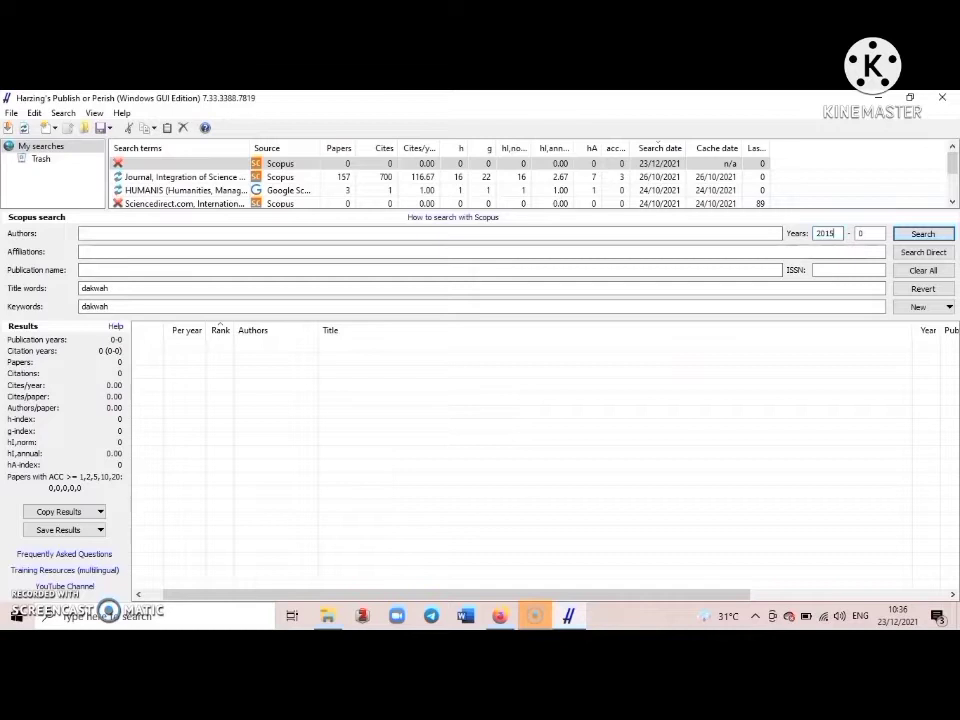
left_click(868, 233)
double_click(874, 233)
type("2020")
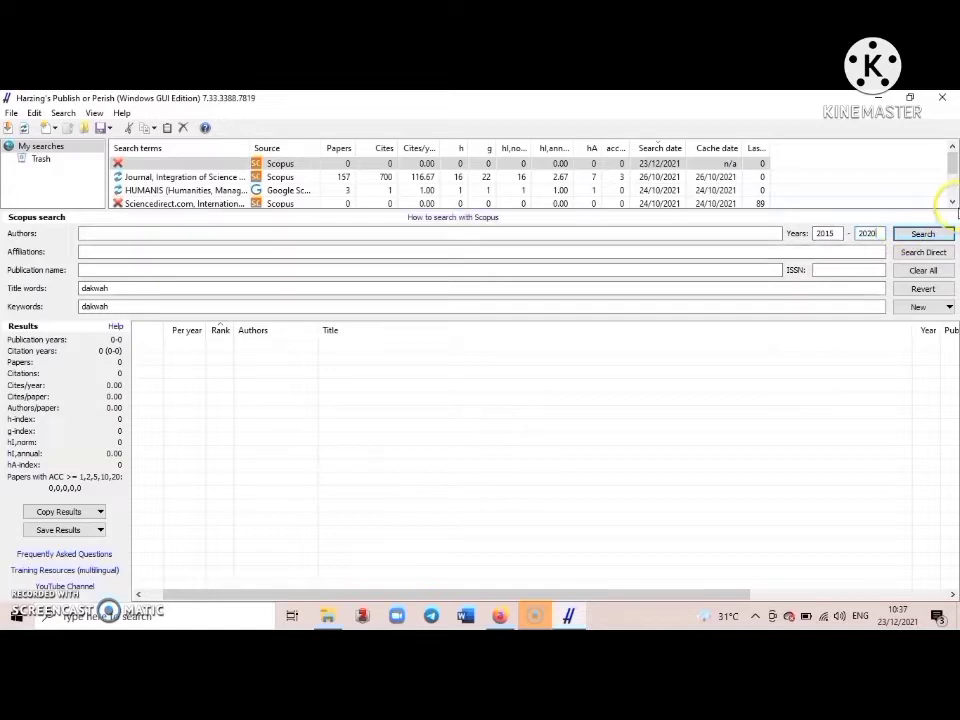
left_click(925, 234)
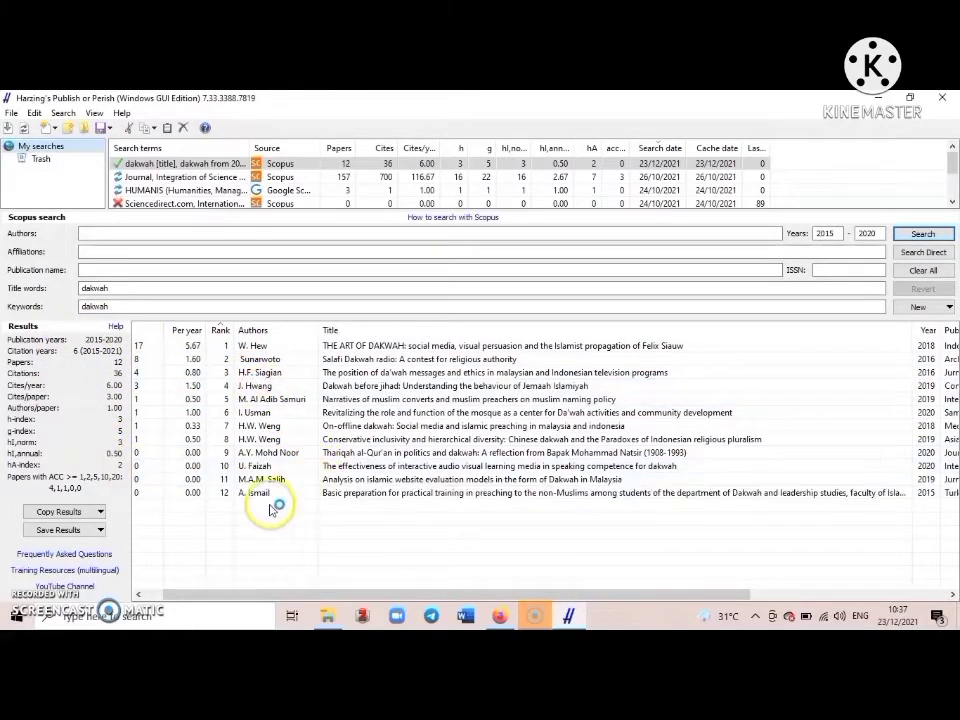
scroll(167, 506, "left", 2)
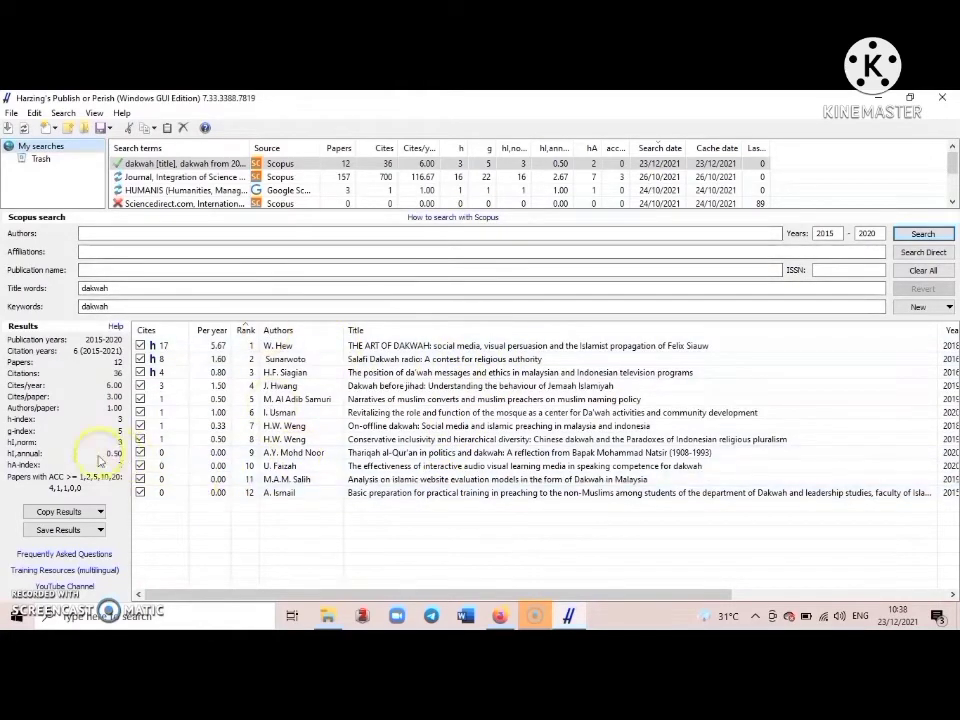
Save the search results in RIS/RefManager format as "dakwah scopus" in the Documents folder.
left_click(60, 532)
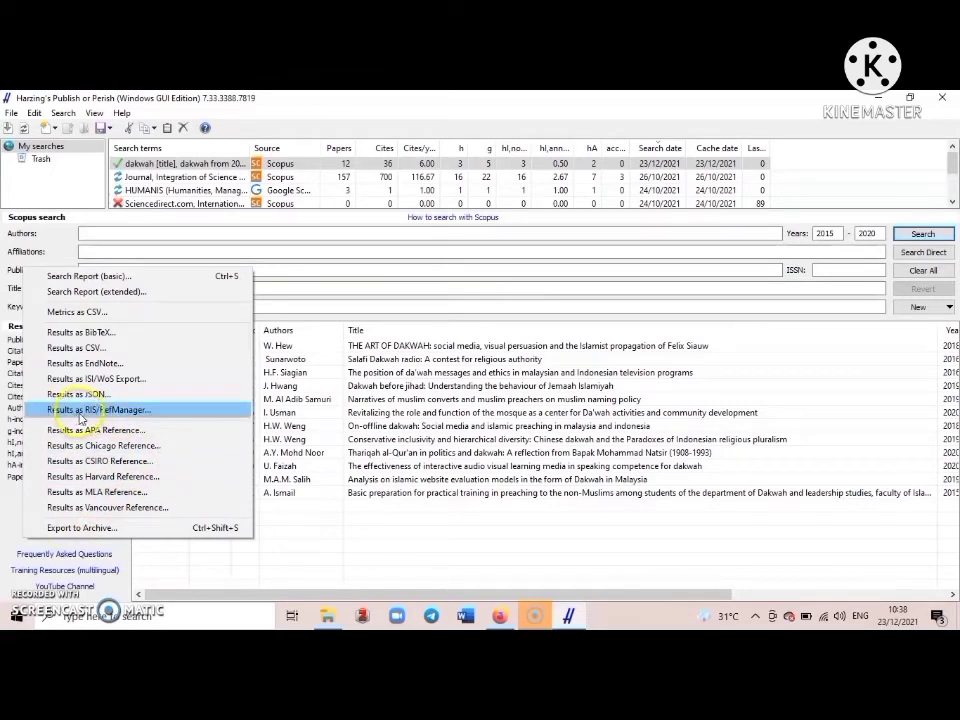
left_click(133, 410)
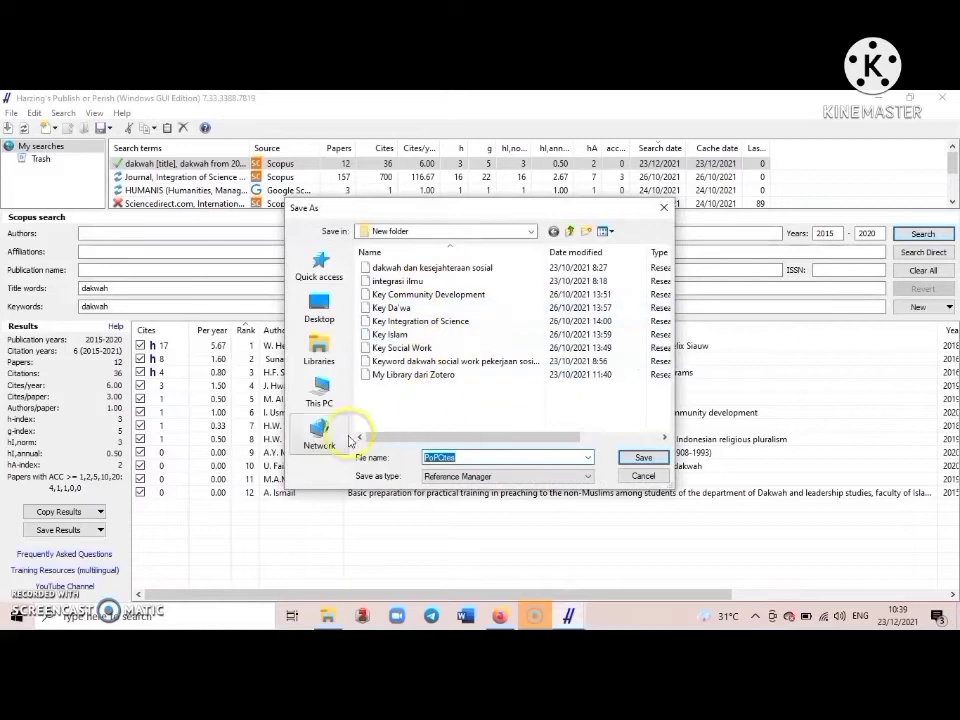
left_click(322, 393)
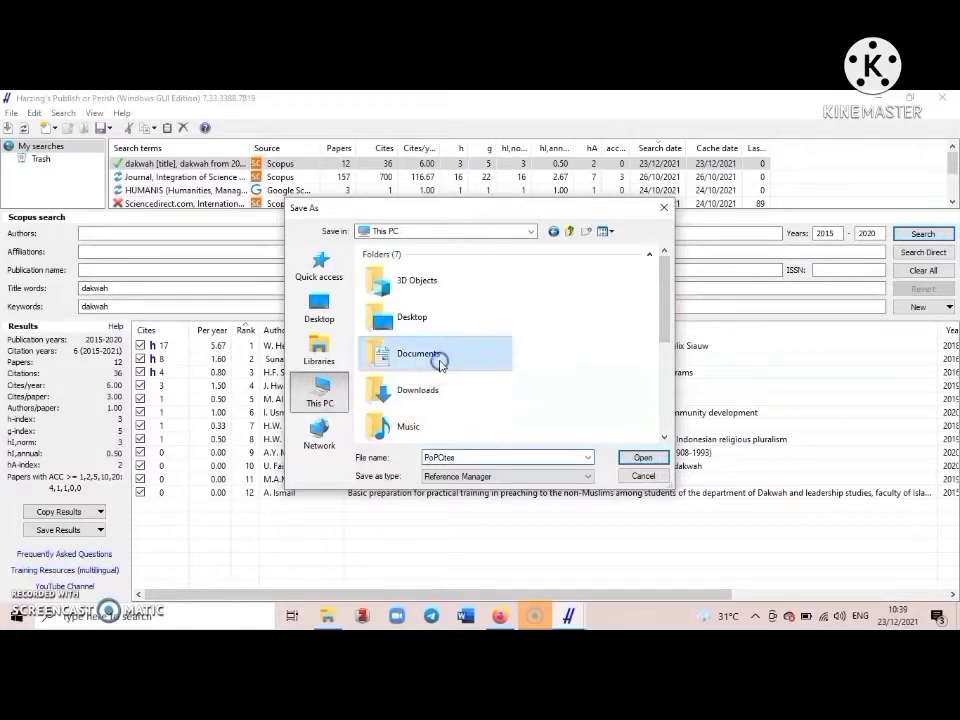
double_click(439, 362)
double_click(494, 457)
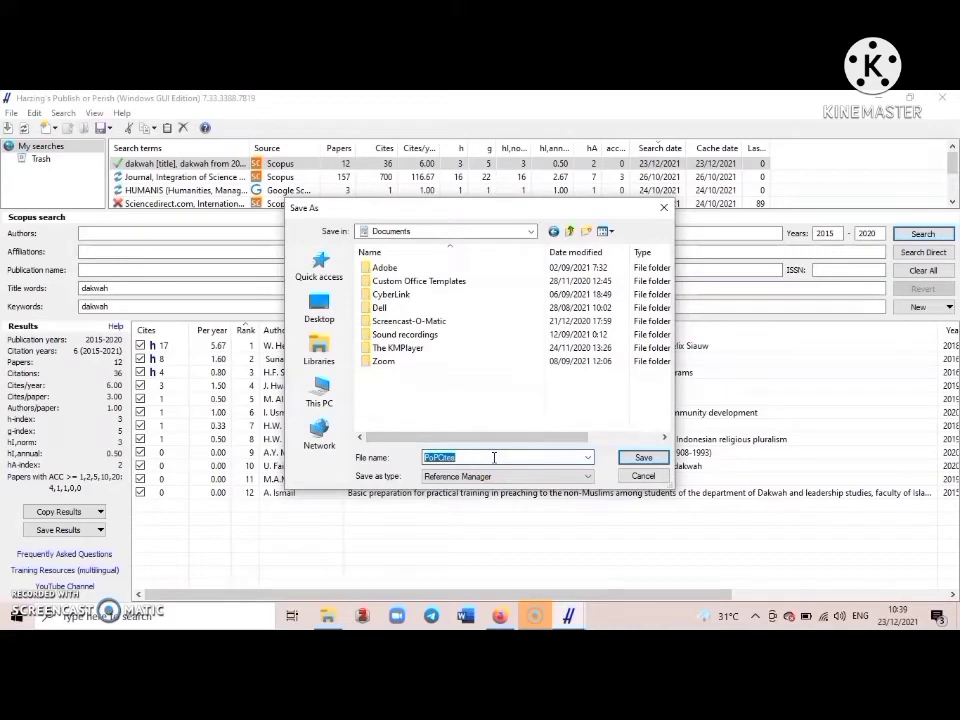
type("dakwah scopus")
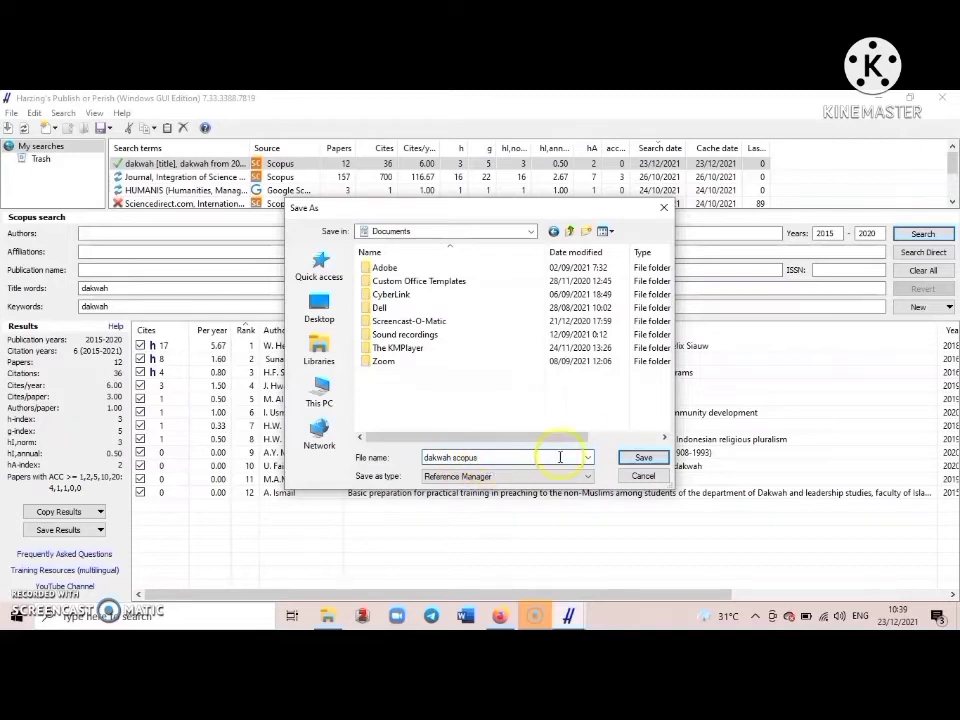
left_click(624, 461)
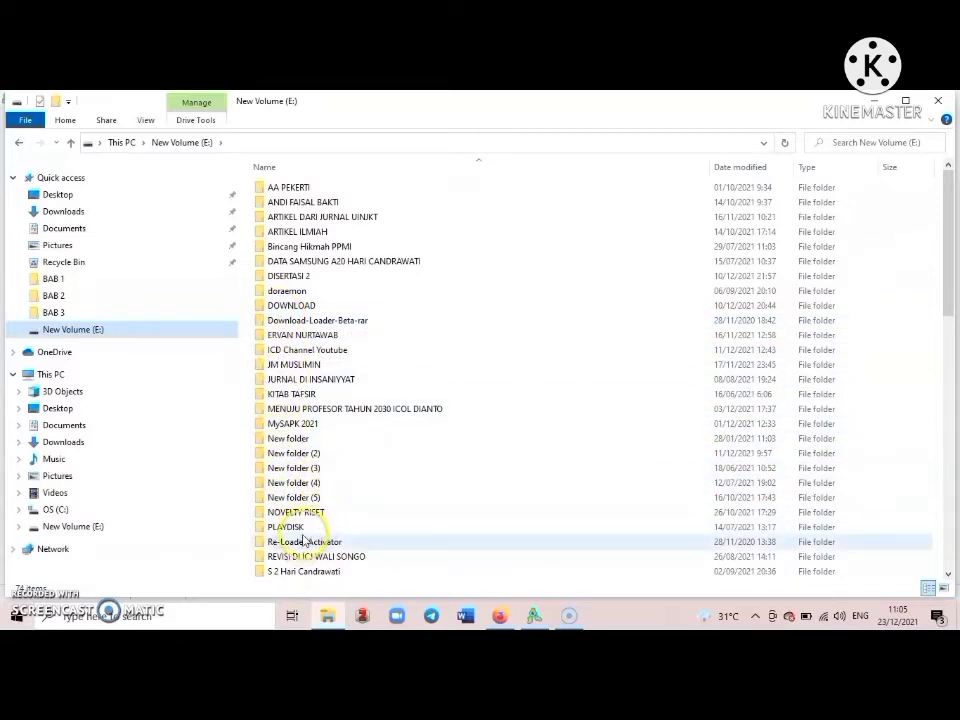
Look through the NOVELTY RISET folder on drive E and the RIS file in its "My Library dari Zotero" subfolder.
left_click(293, 512)
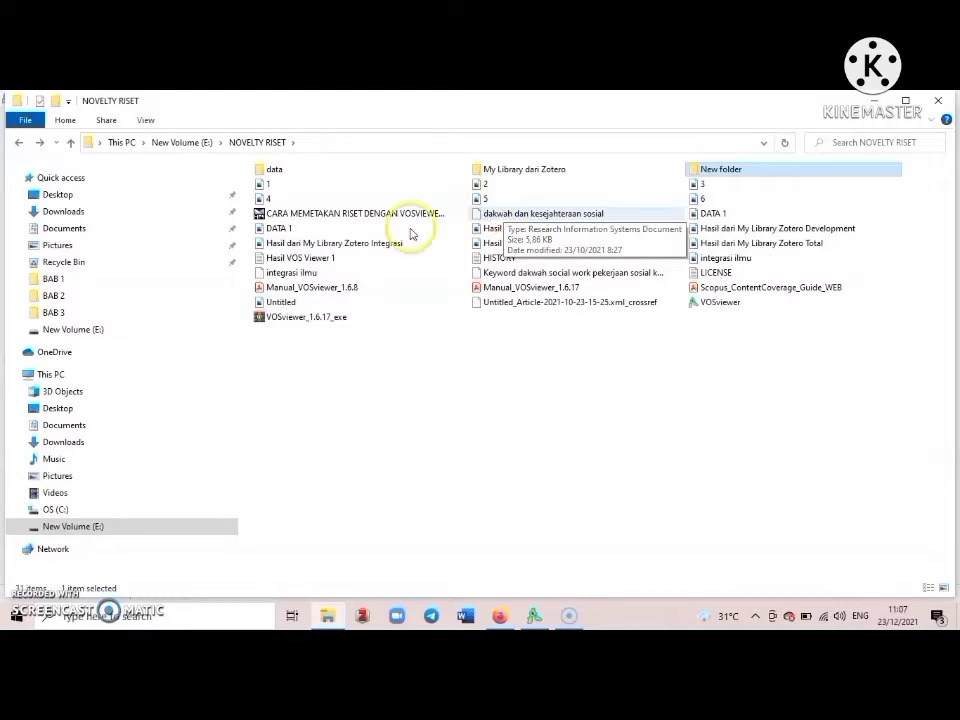
double_click(538, 170)
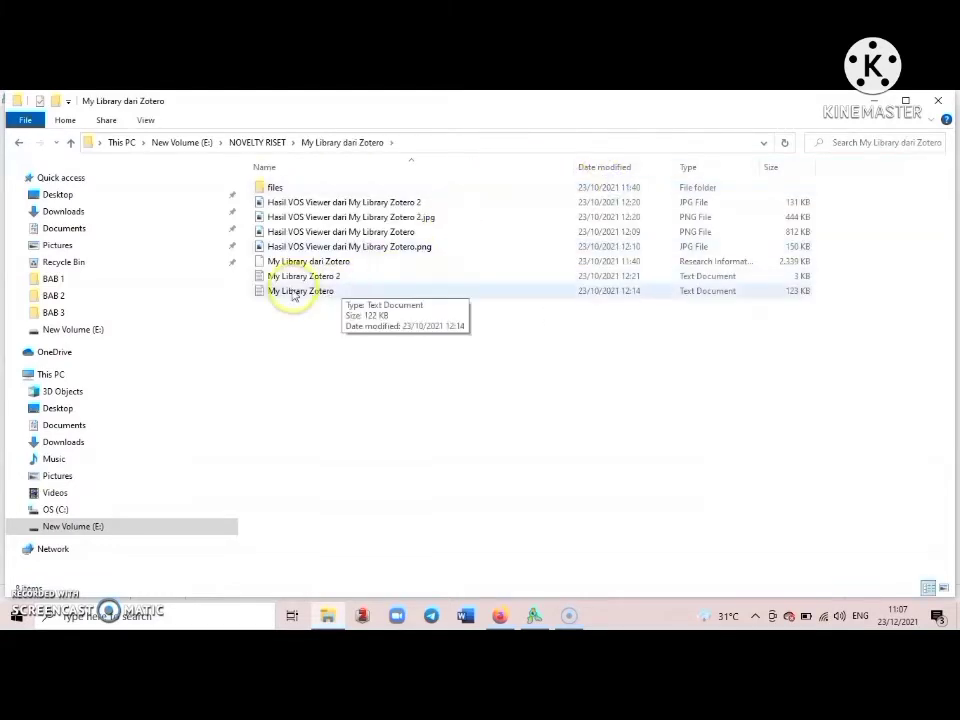
left_click(300, 262)
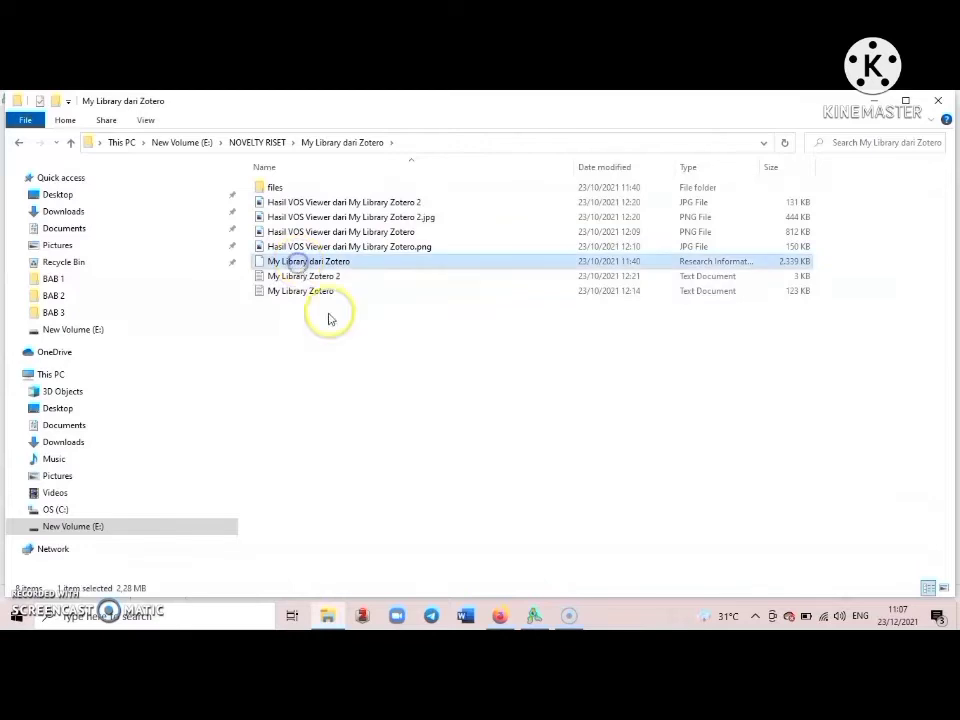
left_click(21, 143)
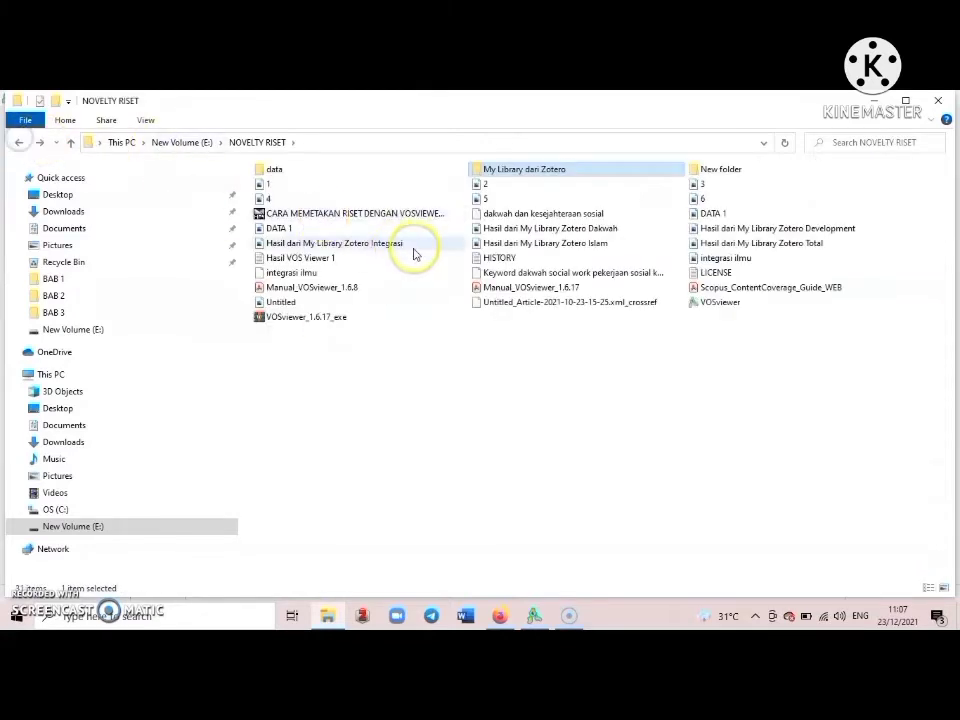
Switch to VOSviewer and start a new map based on text data, read from reference manager files.
left_click(535, 615)
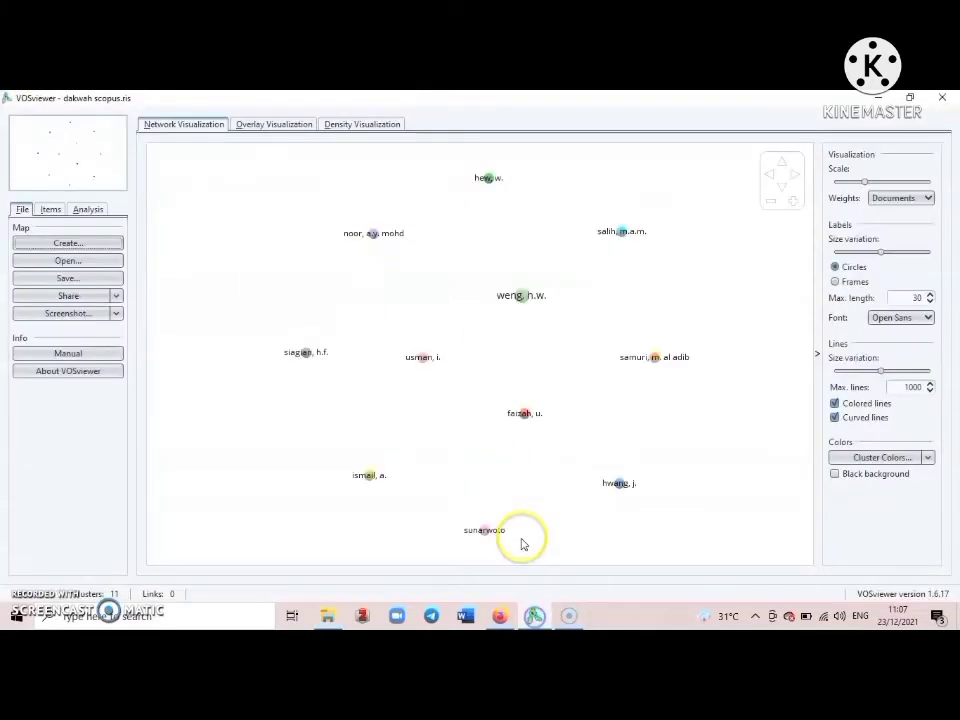
left_click(67, 243)
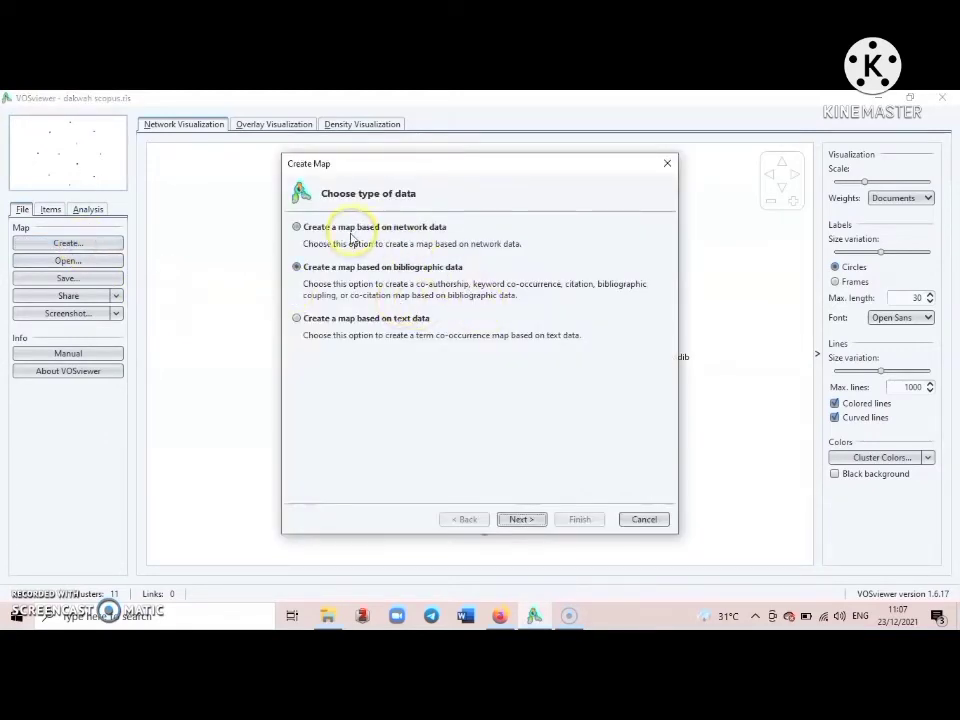
left_click(338, 321)
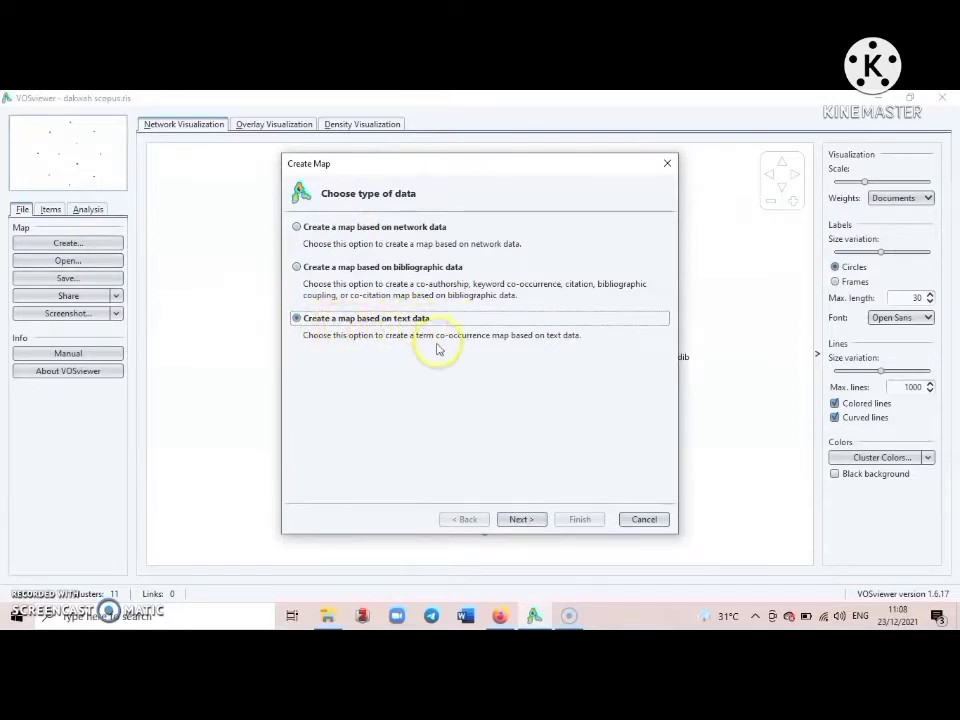
left_click(519, 518)
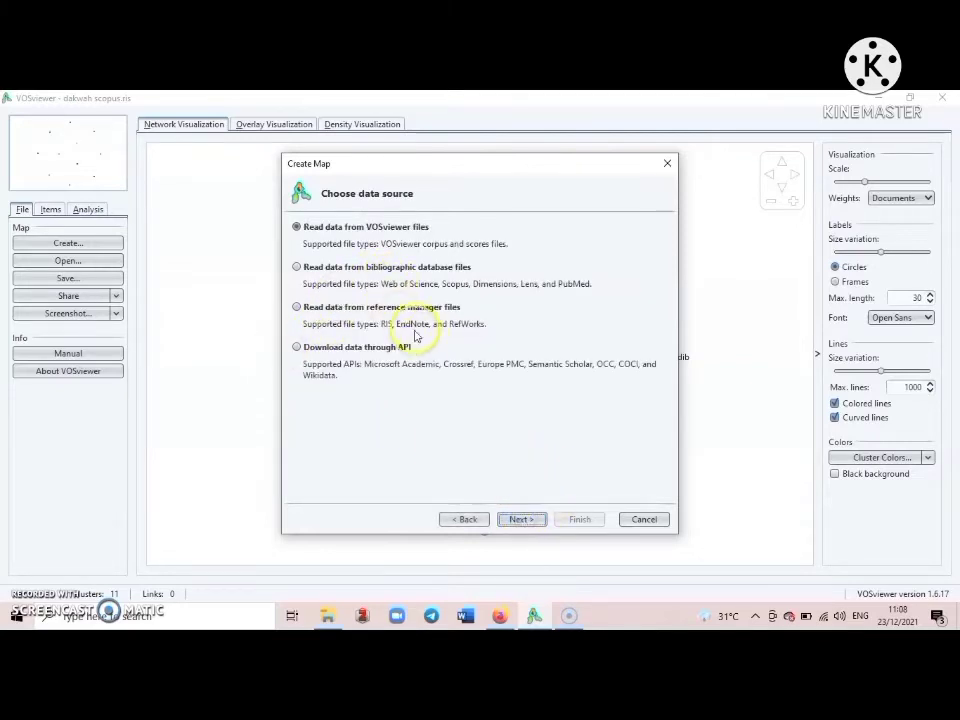
left_click(390, 309)
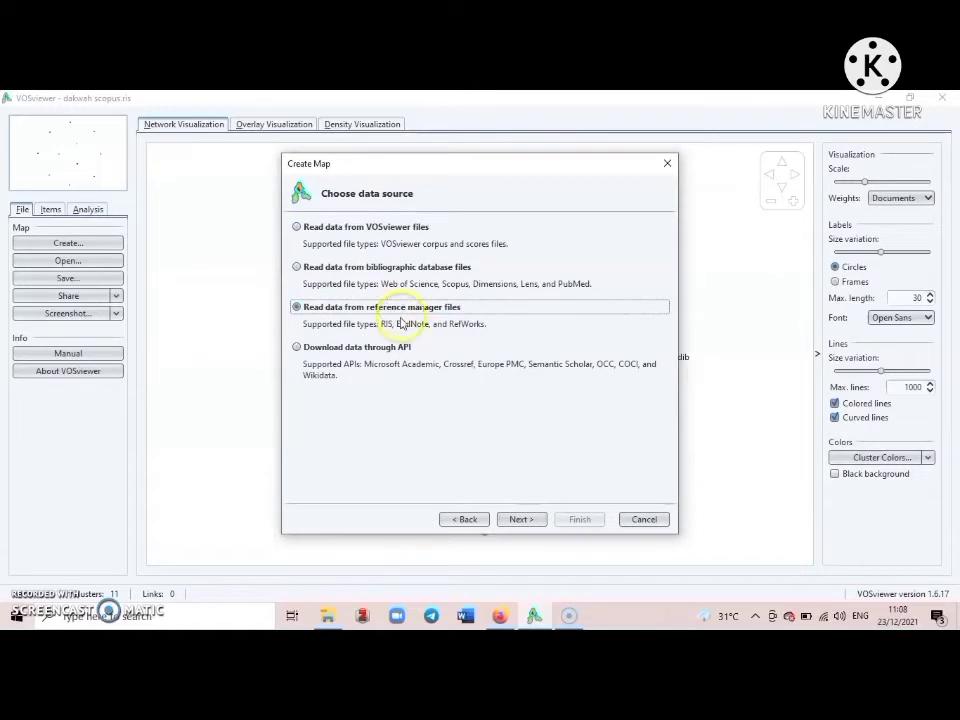
left_click(525, 519)
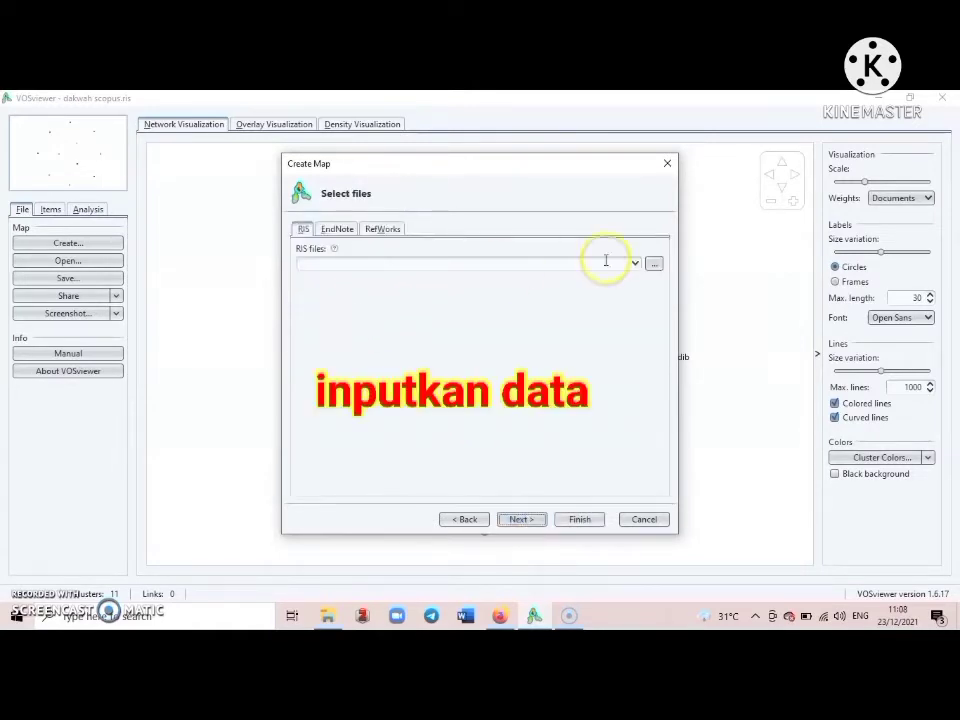
Load the RIS file "dakwah dan kesejahteraan sosial.ris" from the NOVELTY RISET folder on drive E as map data.
left_click(654, 264)
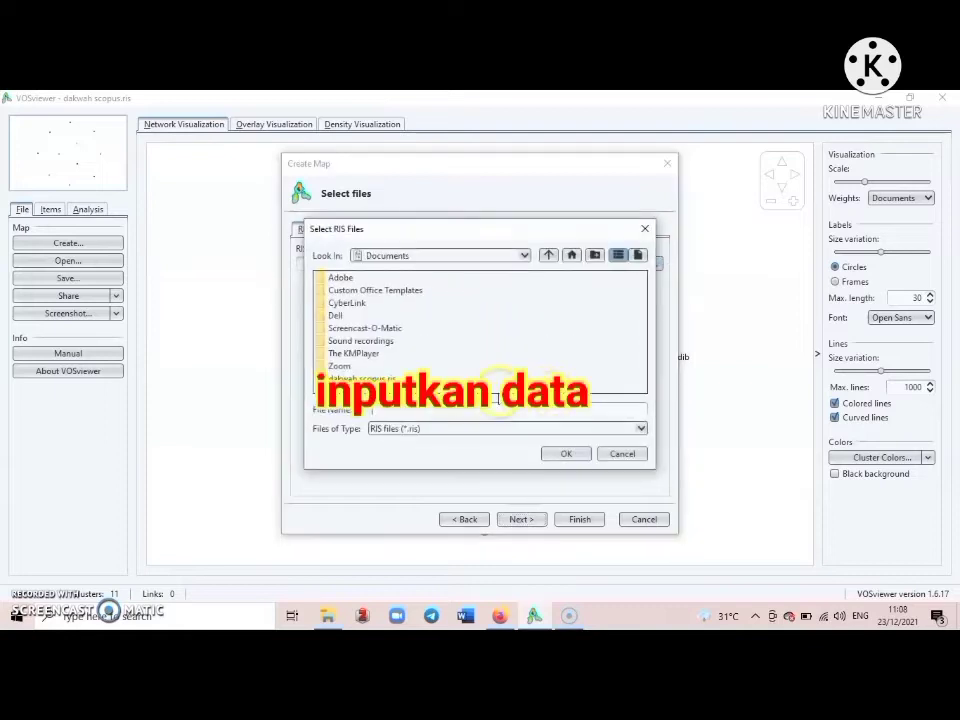
left_click(522, 257)
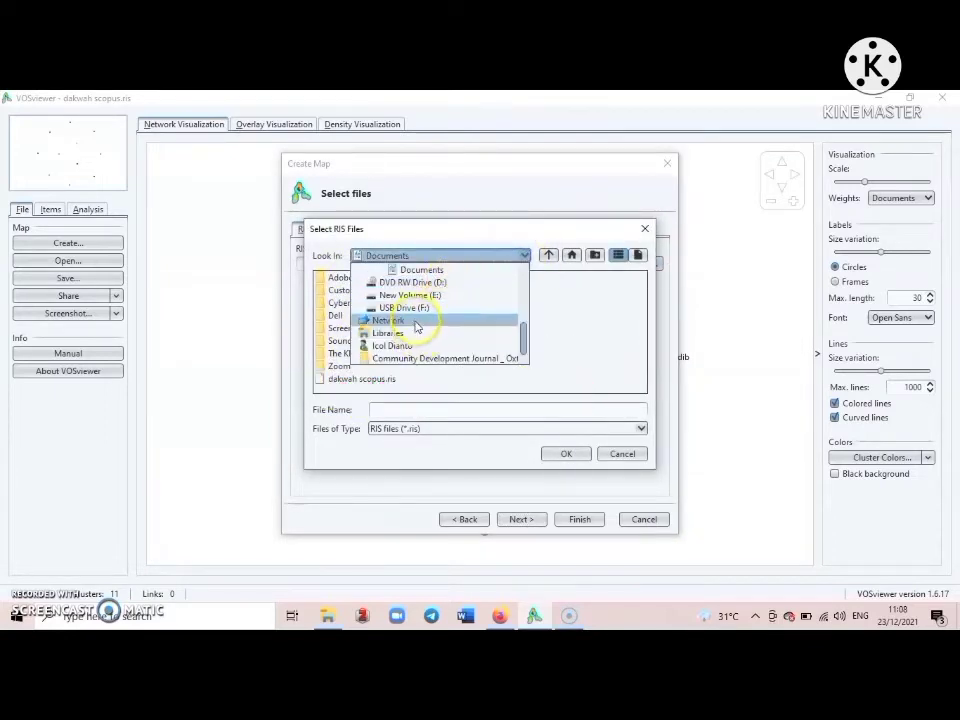
left_click(425, 296)
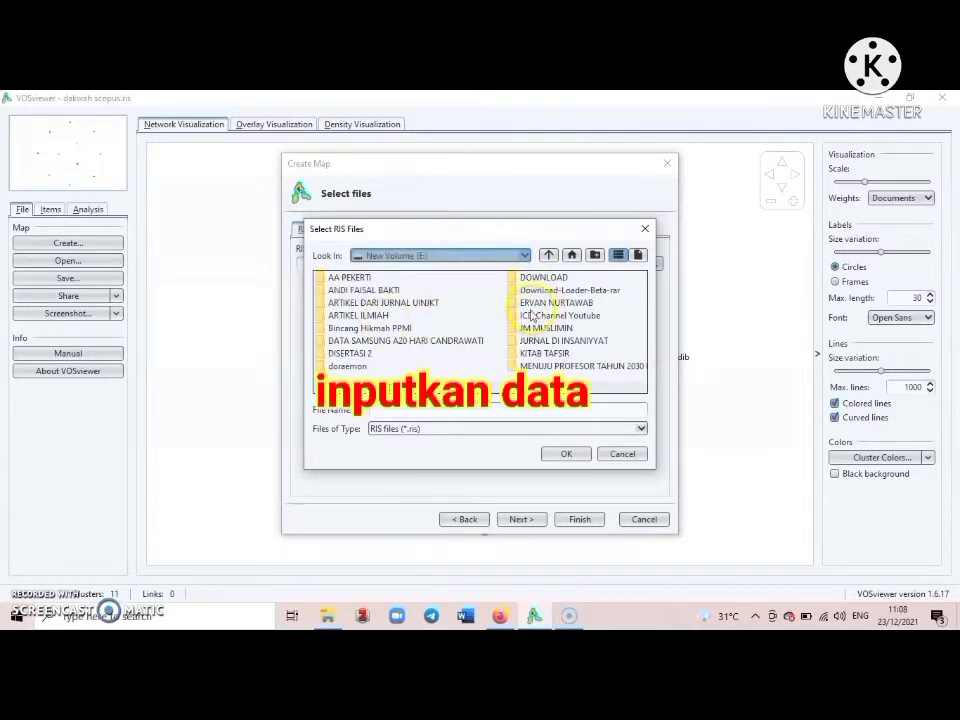
left_click(545, 354)
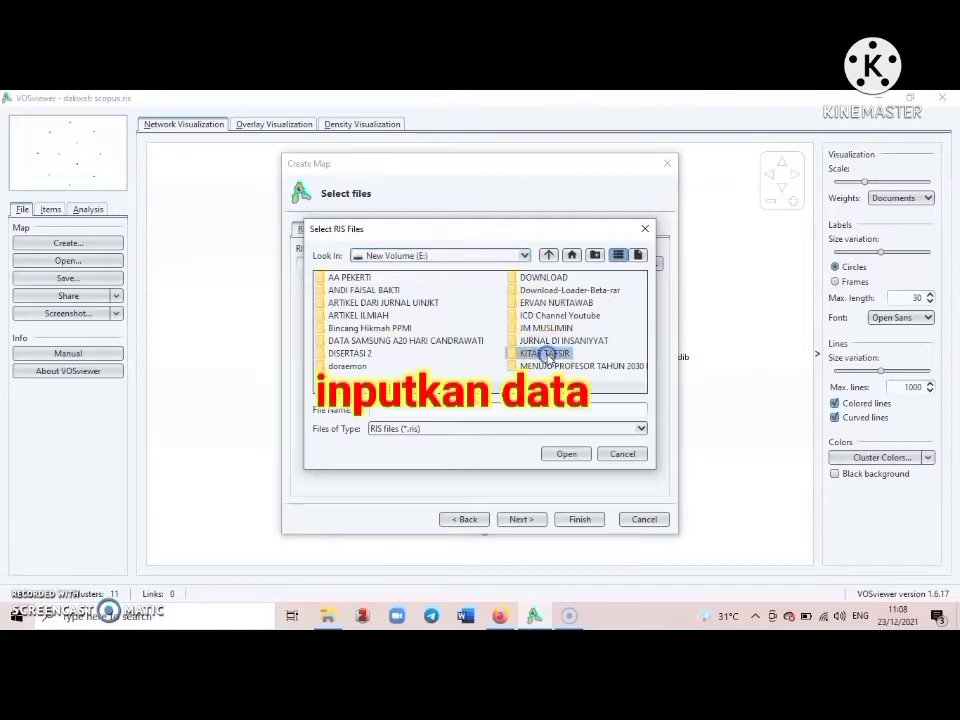
scroll(548, 358, "right", 3)
double_click(352, 353)
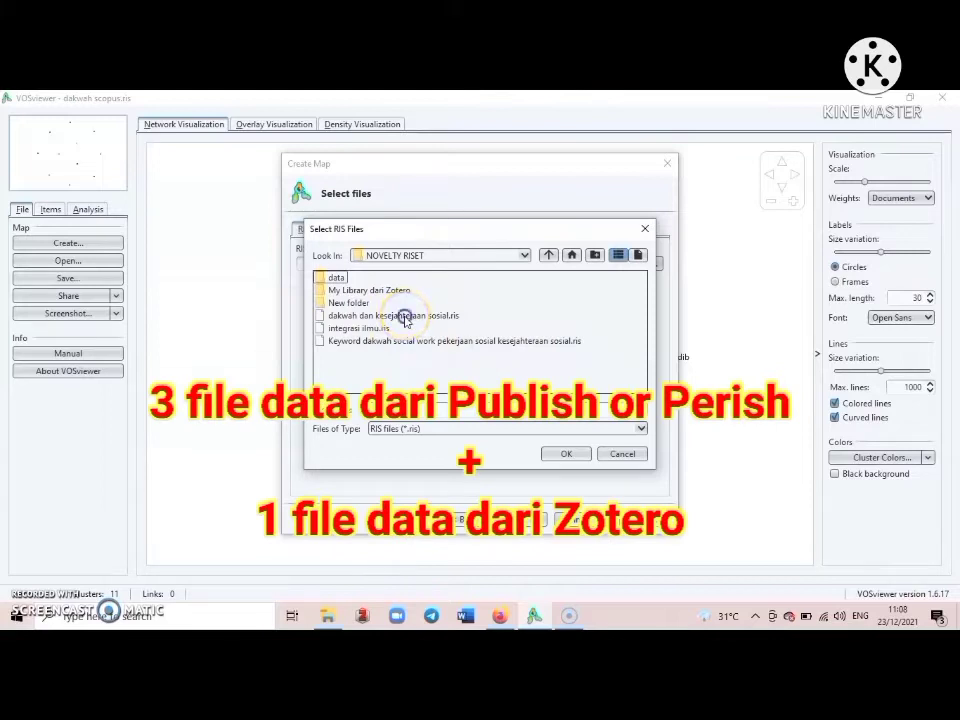
left_click(405, 317)
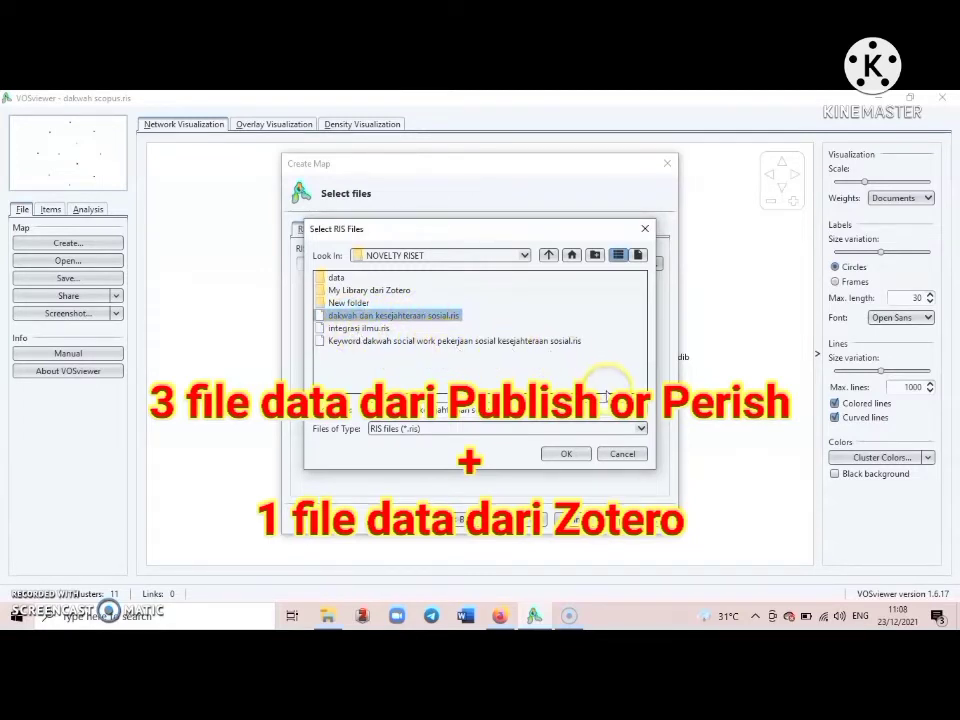
left_click(566, 453)
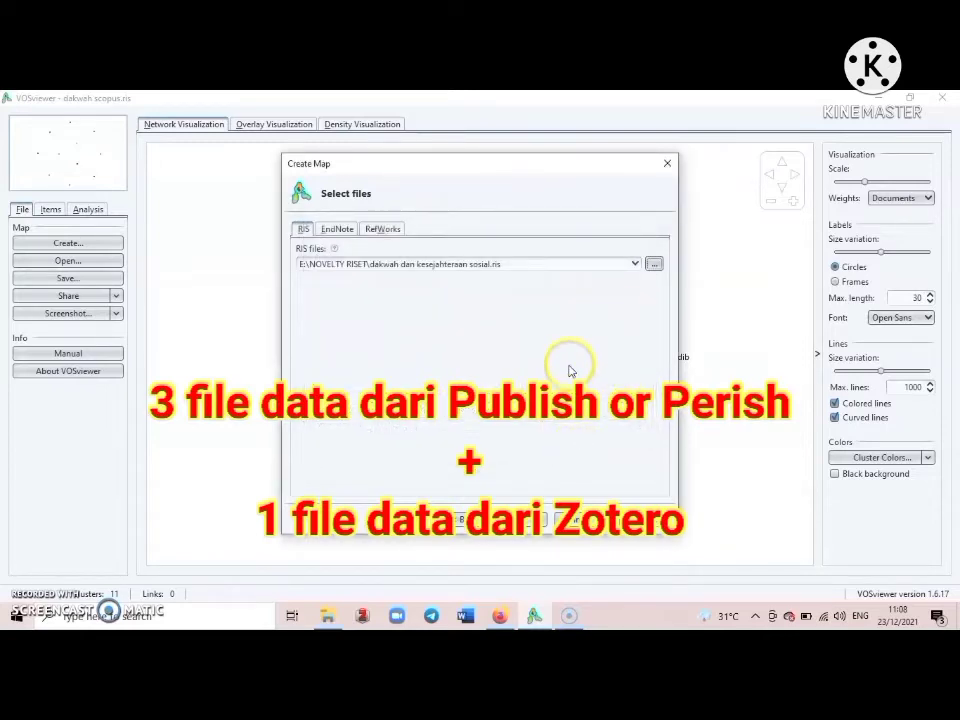
Select "integrasi ilmu.ris" and "Keyword dakwah social work pekerjaan sosial kesejahteraan sosial.ris" from the NOVELTY RISET folder as RIS files for the map.
left_click(654, 265)
left_click(358, 328)
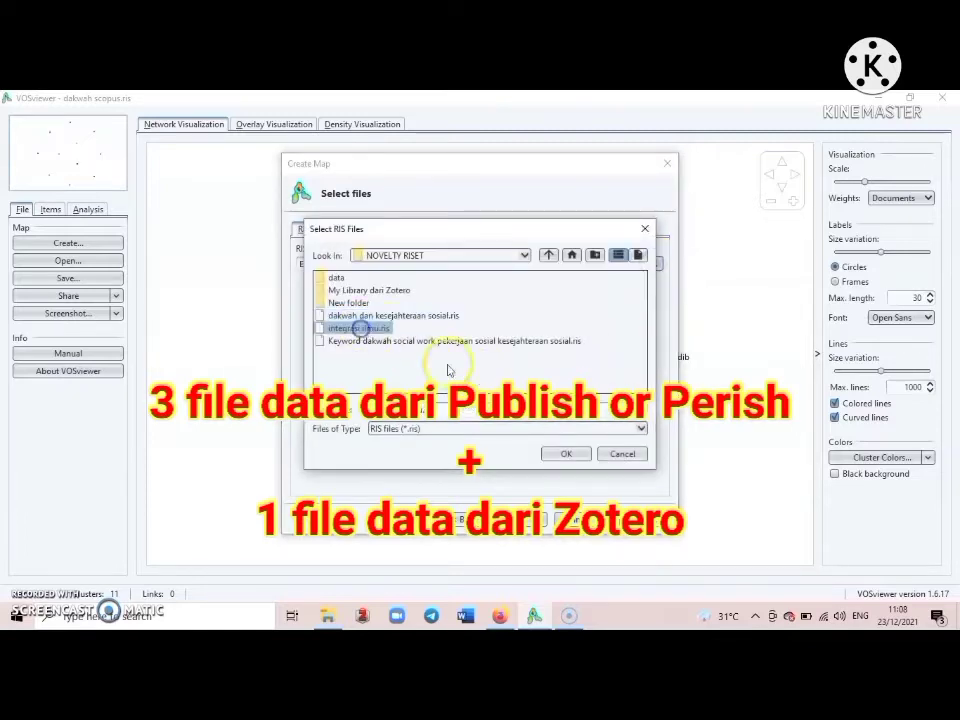
left_click(396, 375)
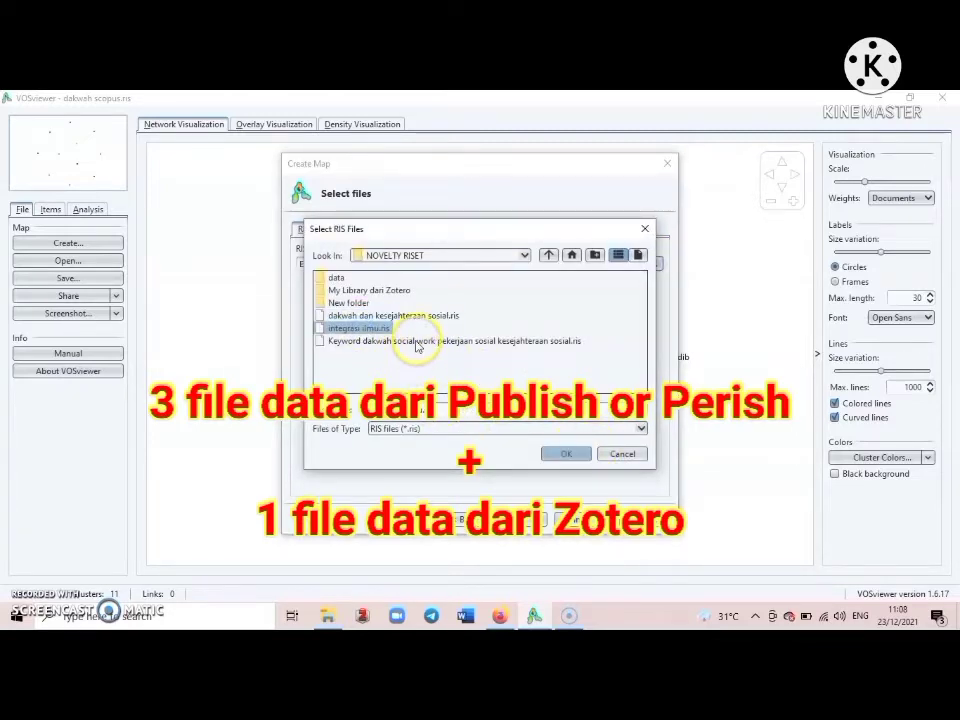
left_click(418, 341, "ctrl")
left_click(567, 454)
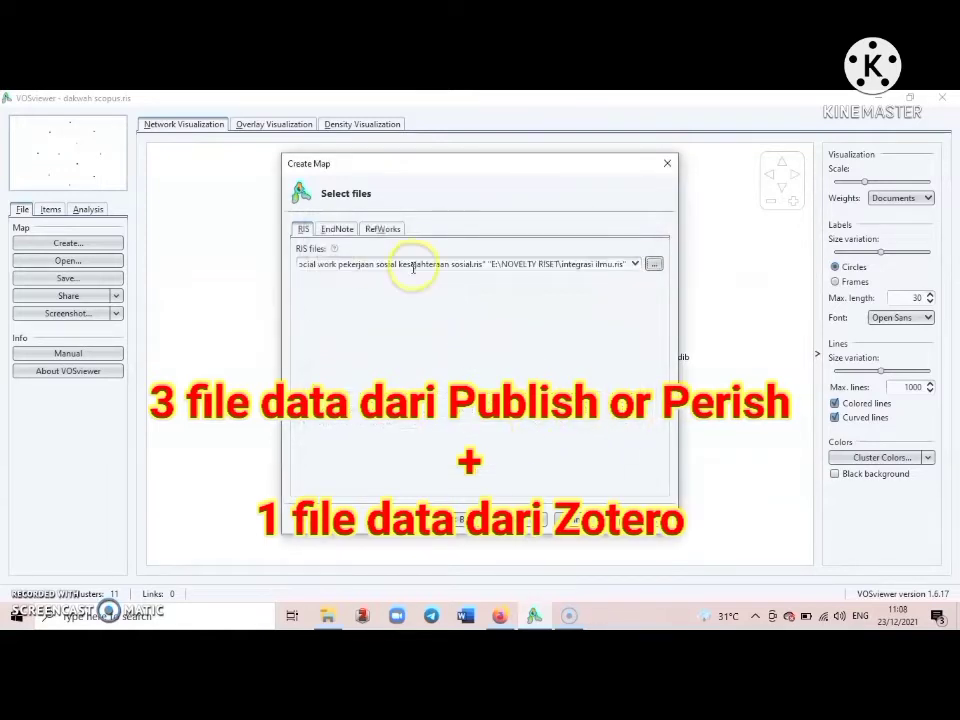
Choose "My Library dari Zotero.ris" from the "My Library dari Zotero" subfolder as RIS data and proceed to the field choice.
left_click(653, 263)
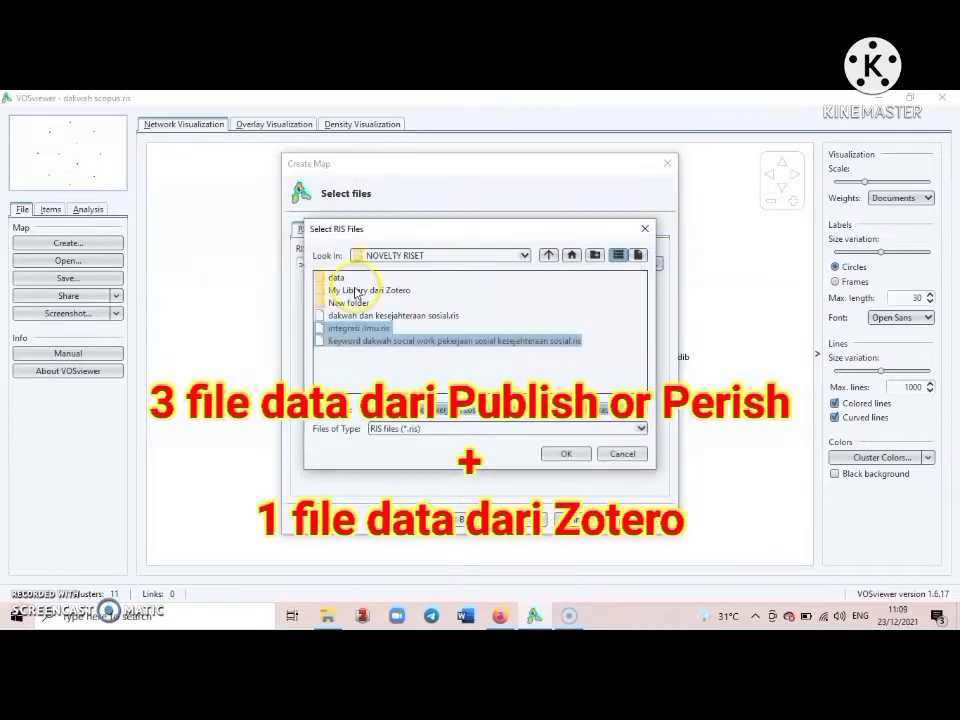
double_click(355, 290)
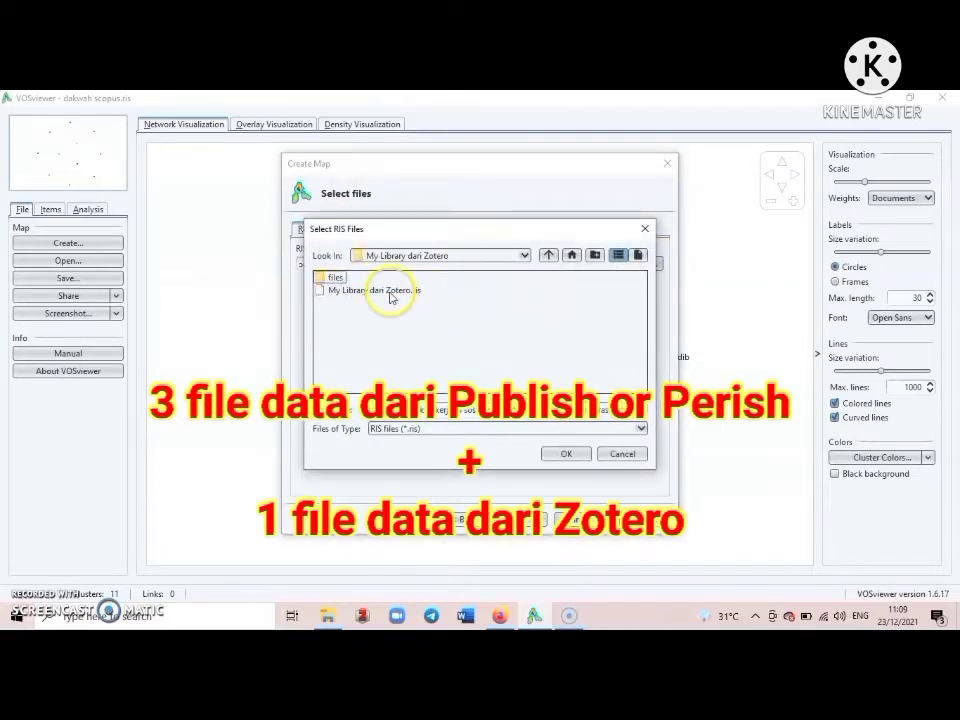
left_click(392, 291)
left_click(566, 454)
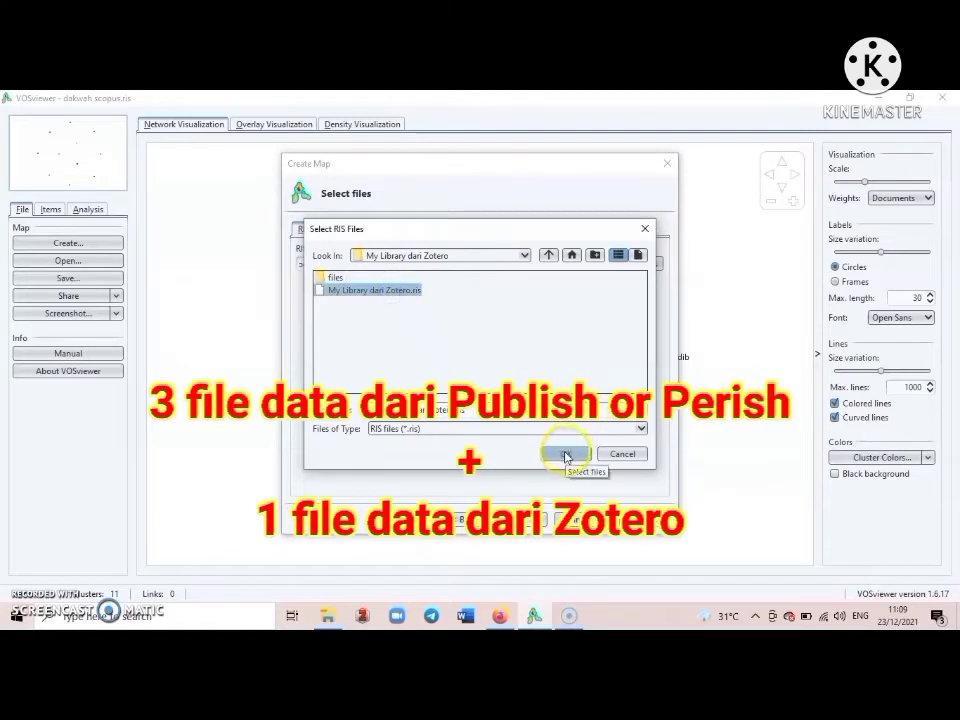
left_click(520, 519)
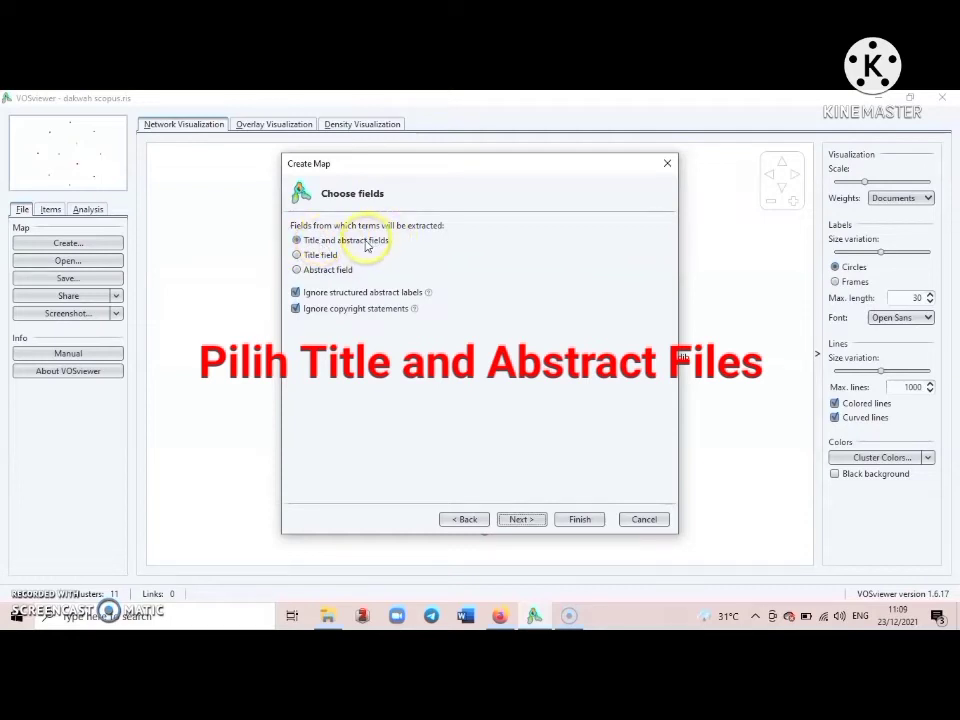
Extract terms from the title and abstract fields and use full counting as the counting method.
left_click(520, 520)
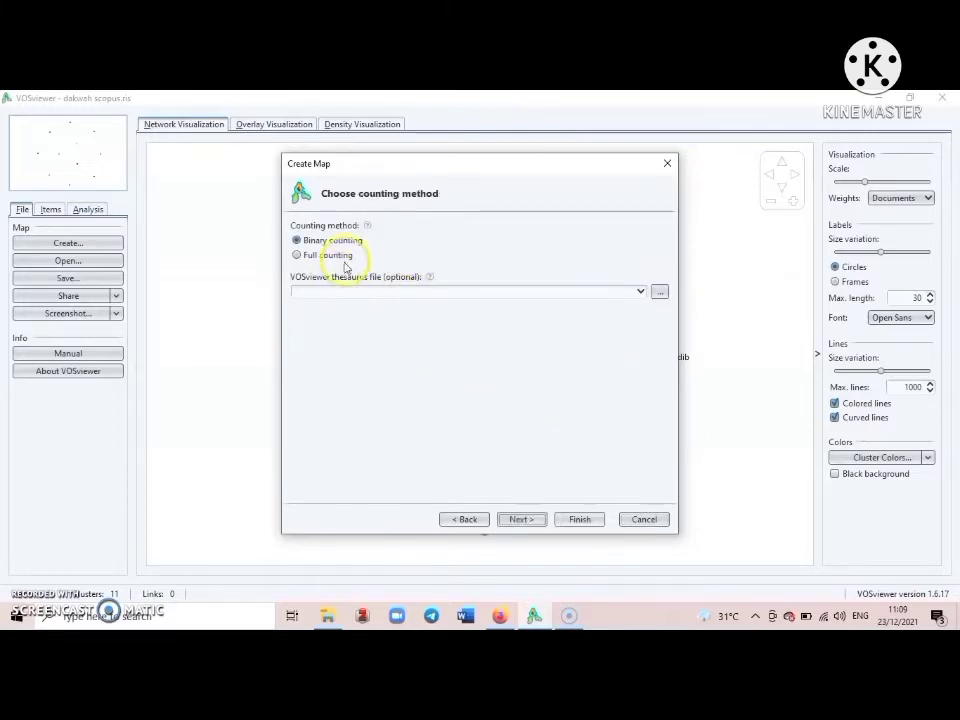
left_click(342, 258)
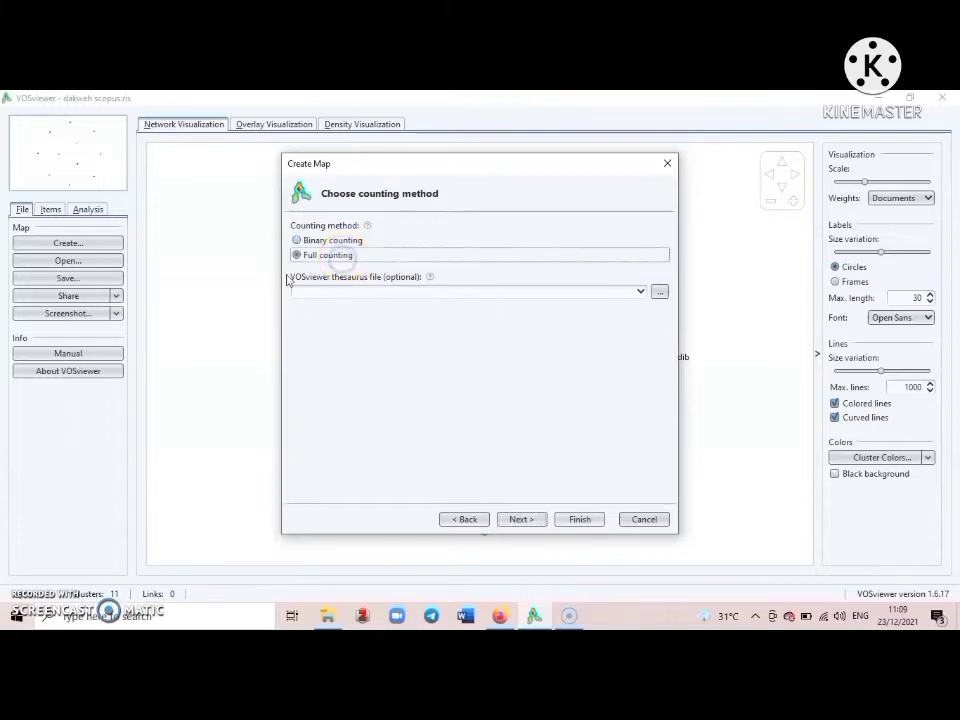
left_click(521, 521)
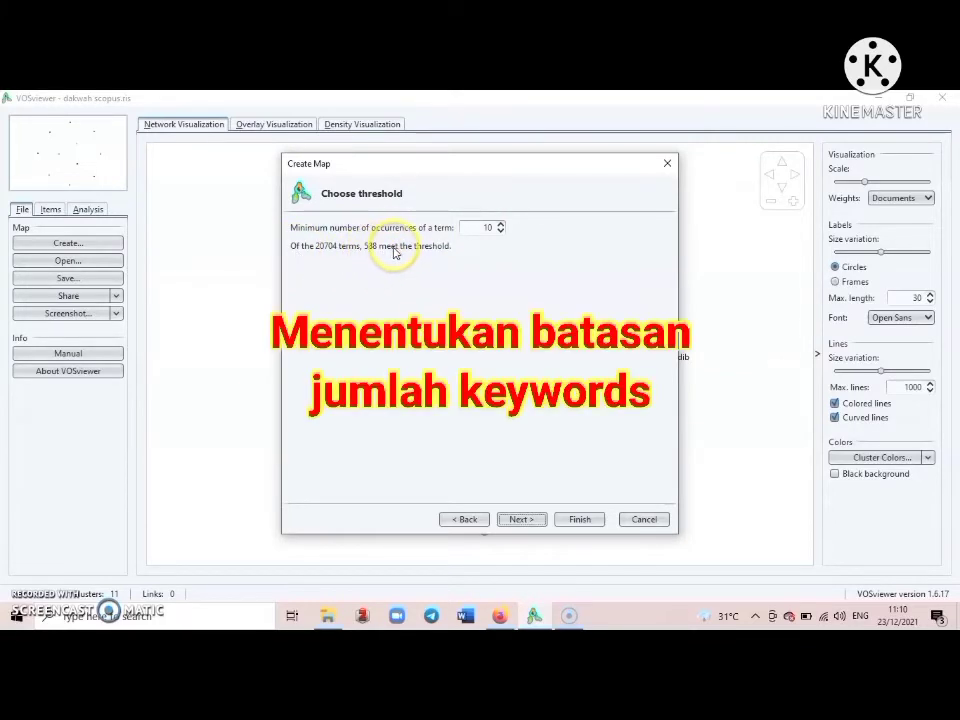
Set the minimum number of occurrences of a term to 47 and the number of terms to be selected to 99.
left_click(501, 231)
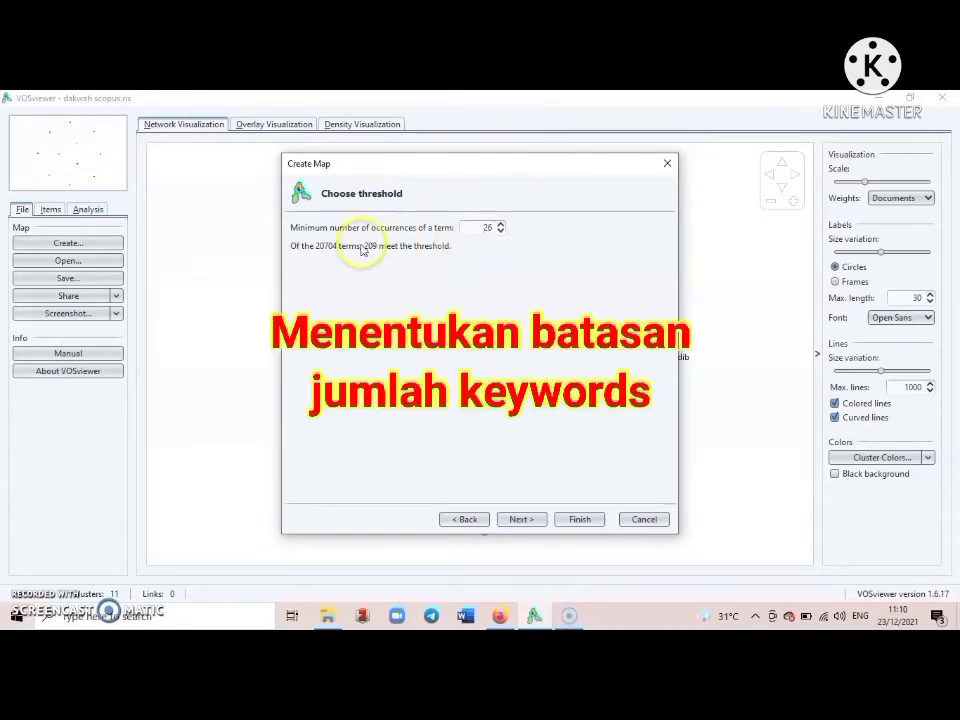
left_click(501, 226)
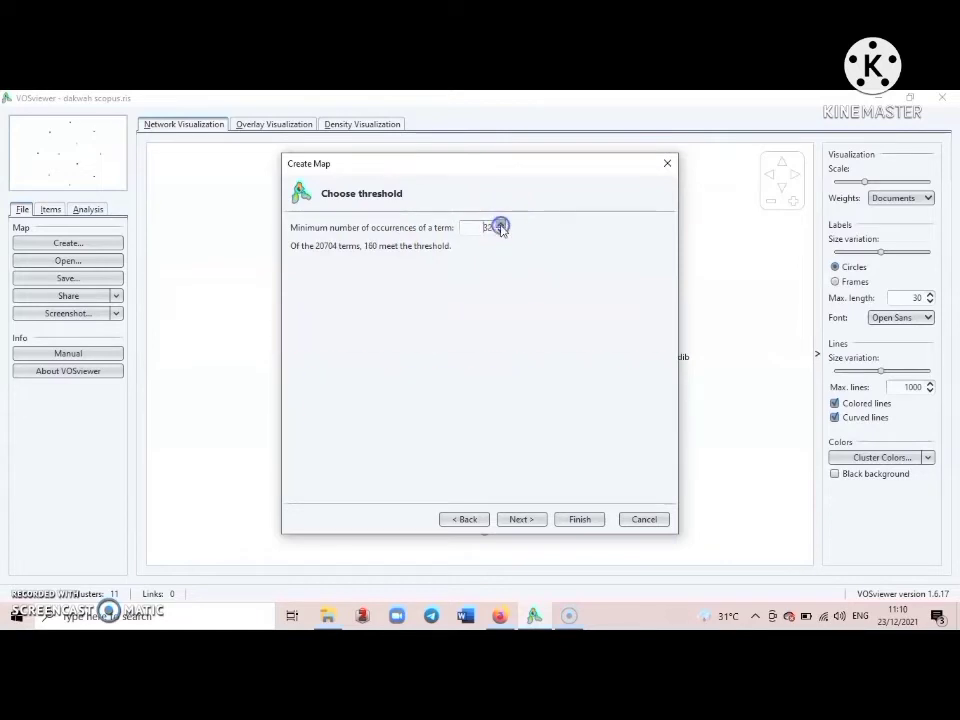
left_click(501, 226)
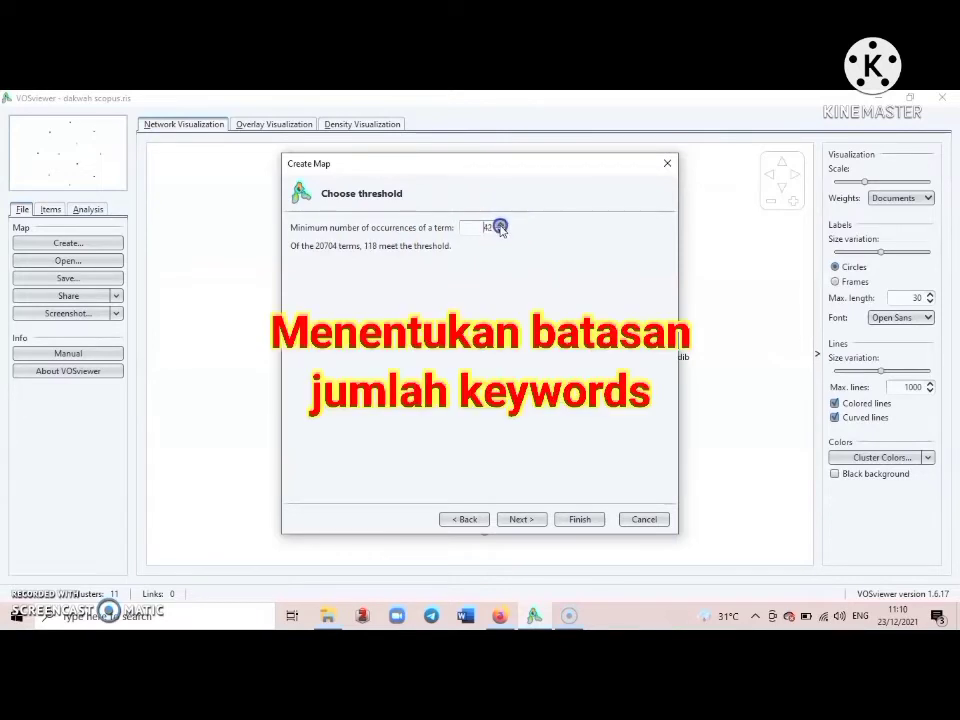
left_click(501, 226)
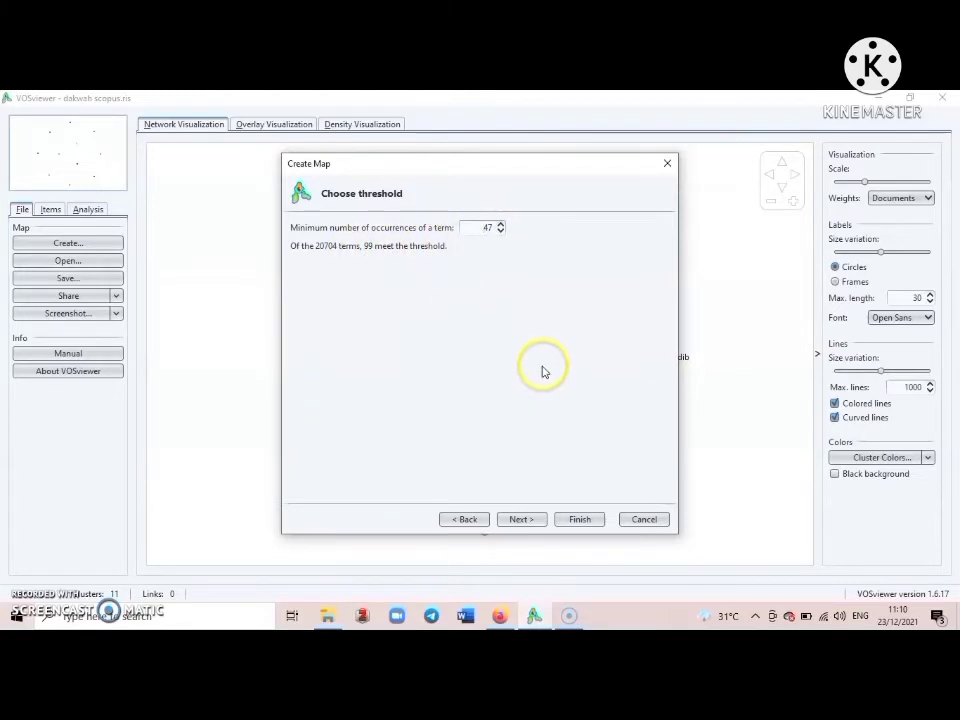
left_click(519, 520)
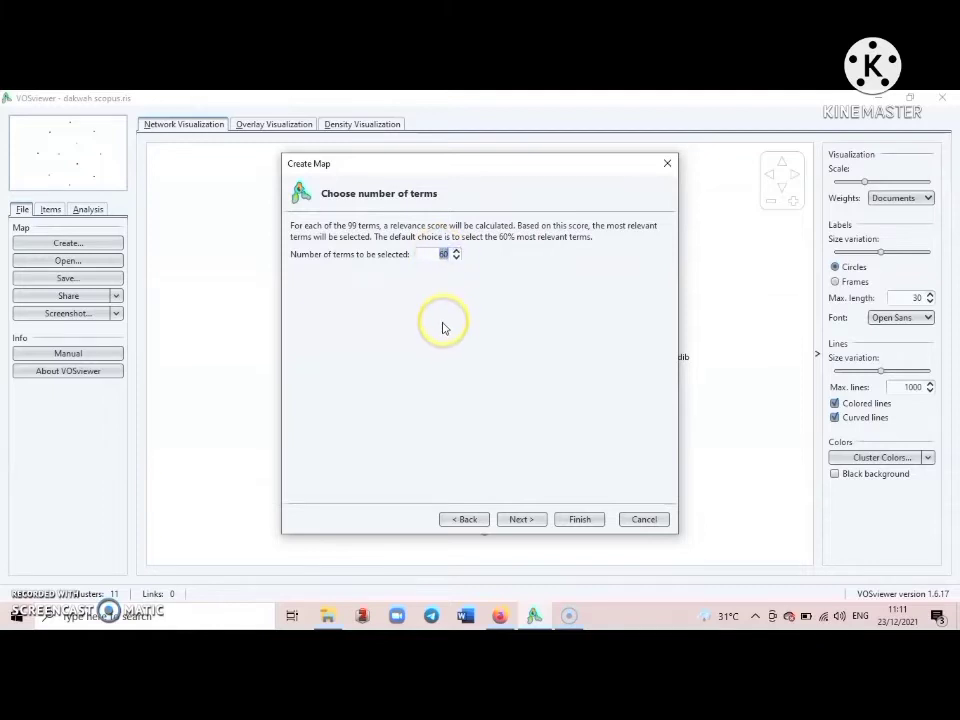
type("99")
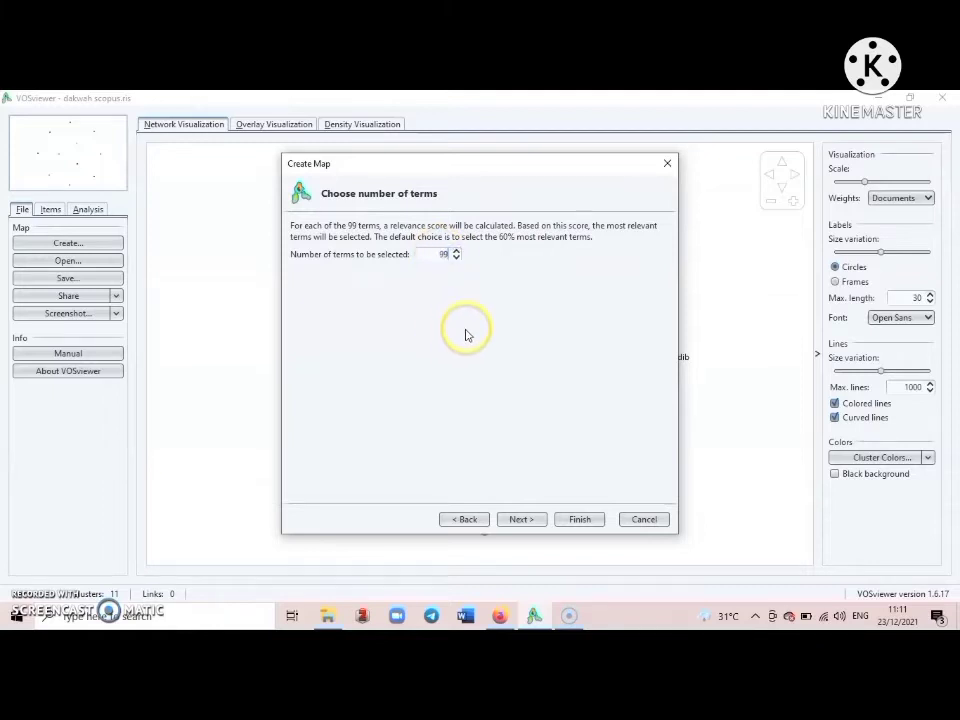
left_click(528, 520)
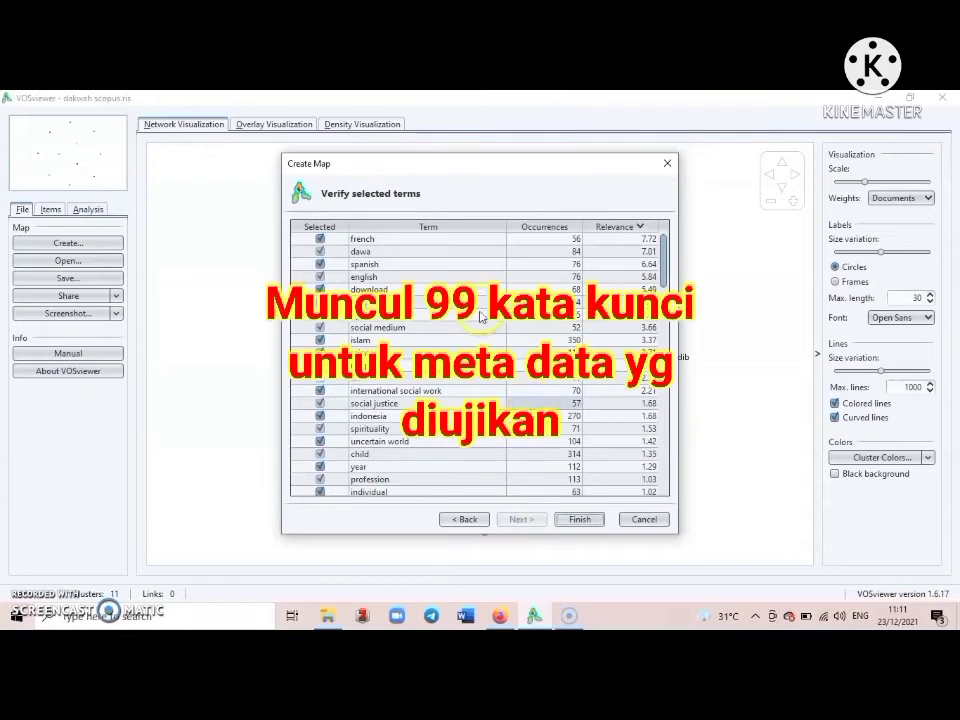
Look through the most relevant terms and exclude "age" from the selected terms.
mouse_move(662, 248)
left_mouse_down()
mouse_move(672, 322)
mouse_move(671, 229)
left_mouse_up()
left_click(418, 279)
left_click(392, 380)
left_click(369, 340)
left_click(362, 316)
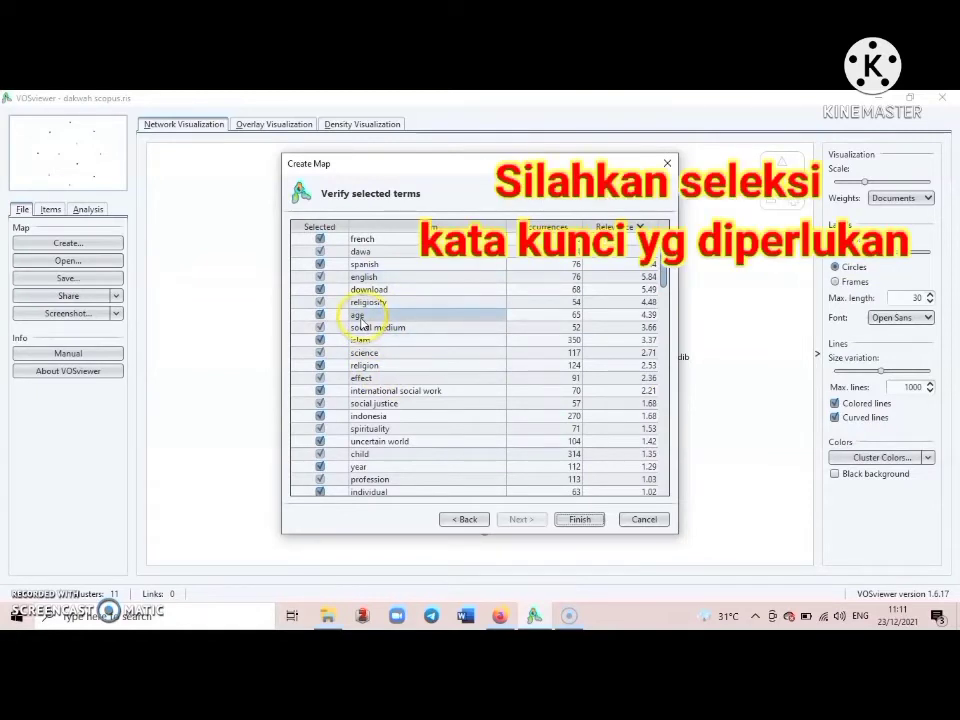
left_click(320, 289)
left_click(320, 327)
left_click(321, 316)
left_click(424, 341)
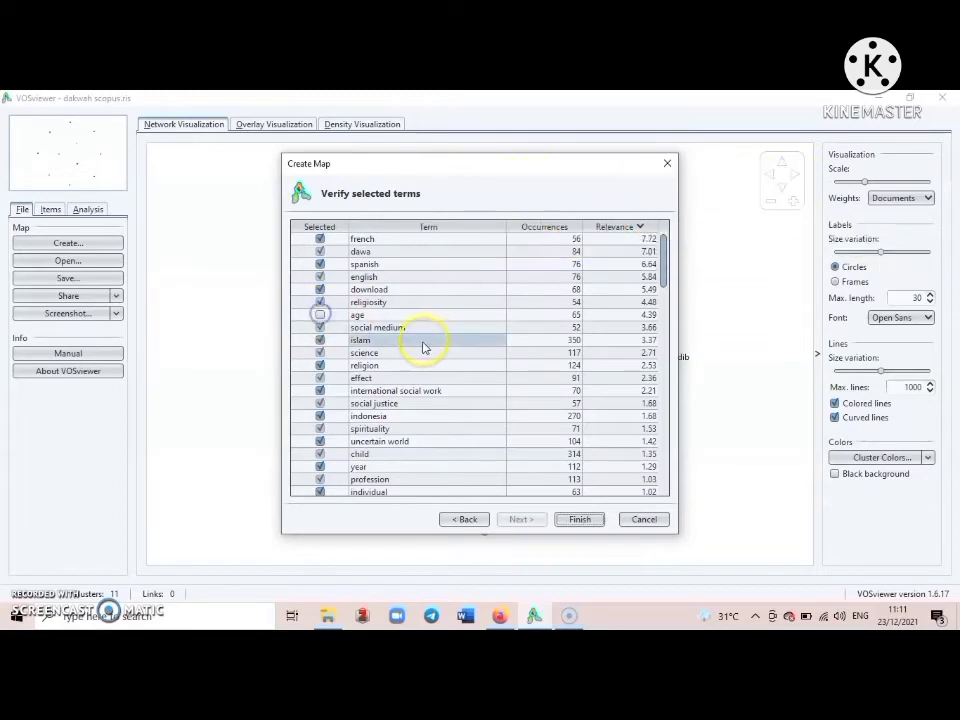
left_click(583, 340)
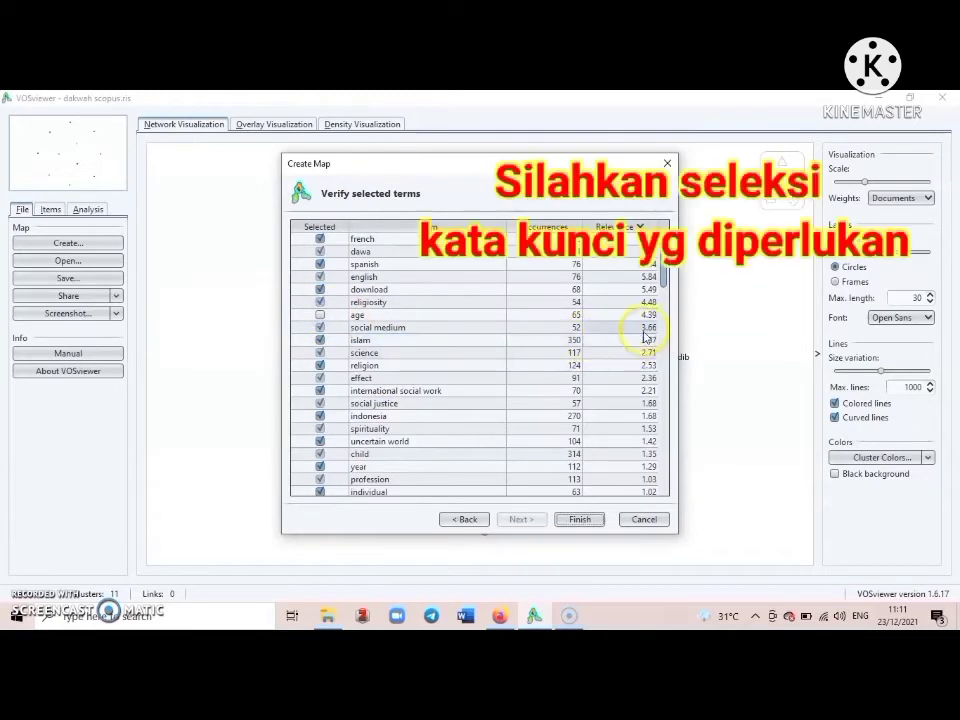
Exclude the terms "time" and "data" from the selected terms.
left_click_drag(665, 298, 665, 305)
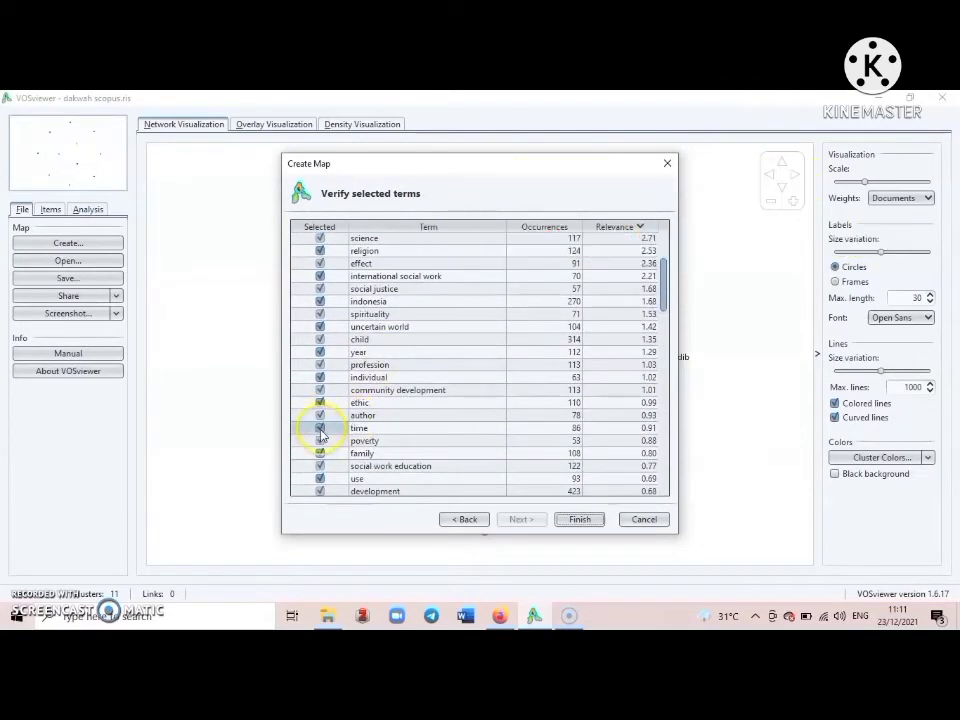
left_click(321, 429)
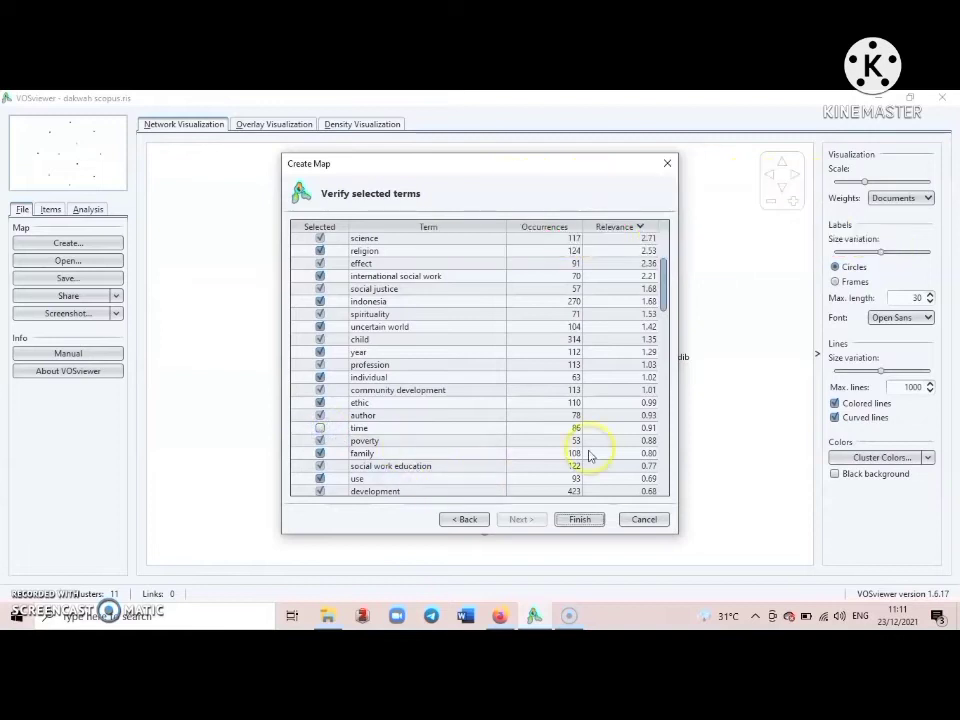
left_click_drag(664, 303, 668, 355)
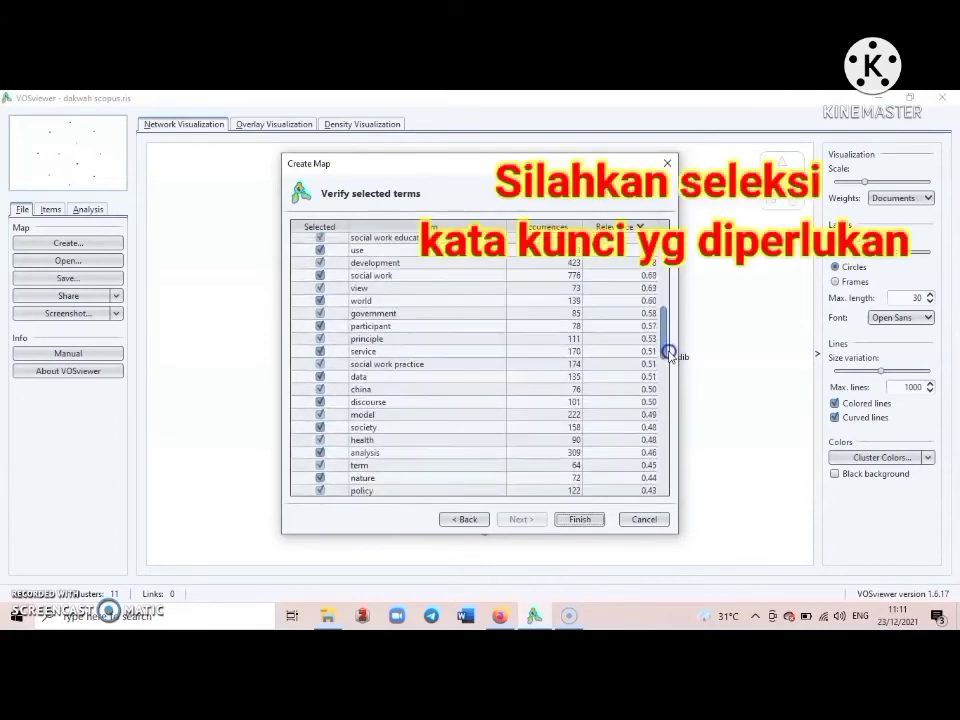
left_click(321, 377)
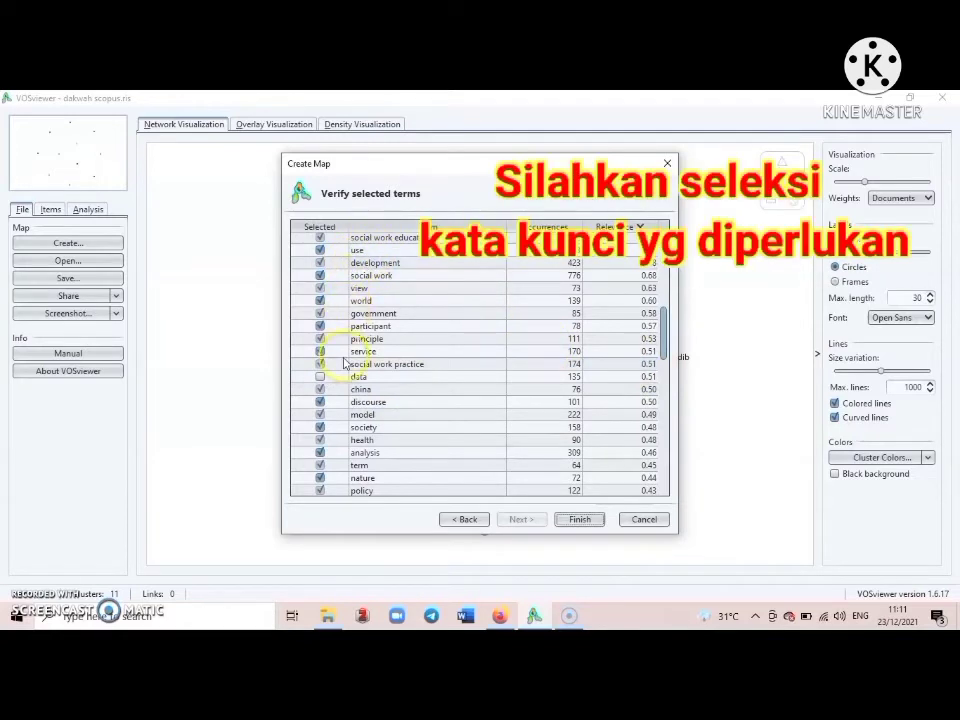
Check the rest of the term list and create the map from the selected terms.
left_click_drag(665, 338, 670, 481)
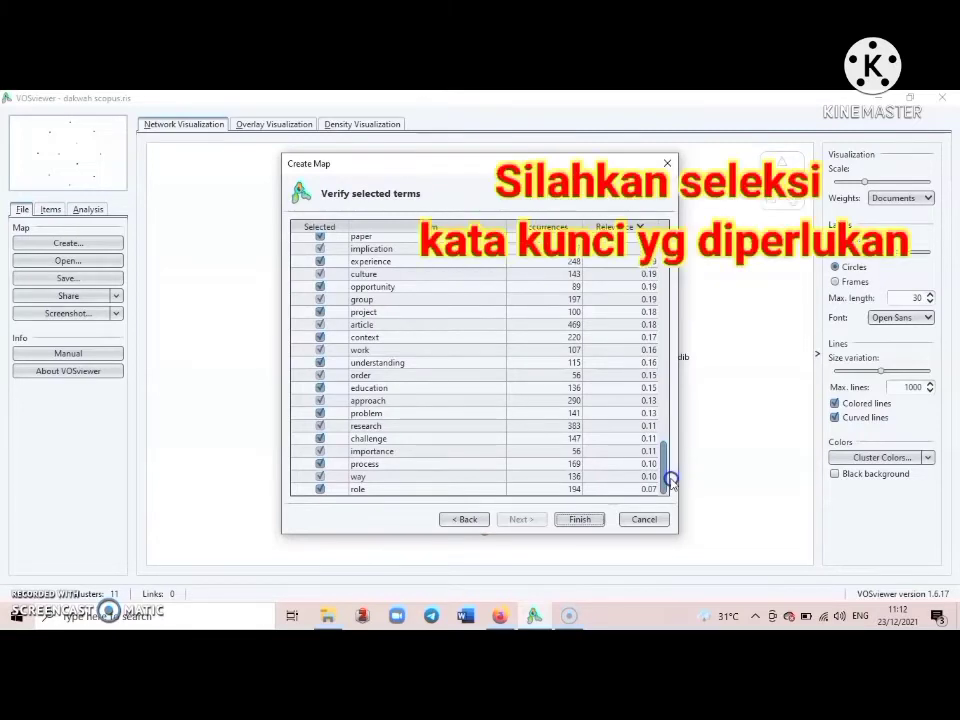
left_click_drag(670, 481, 658, 232)
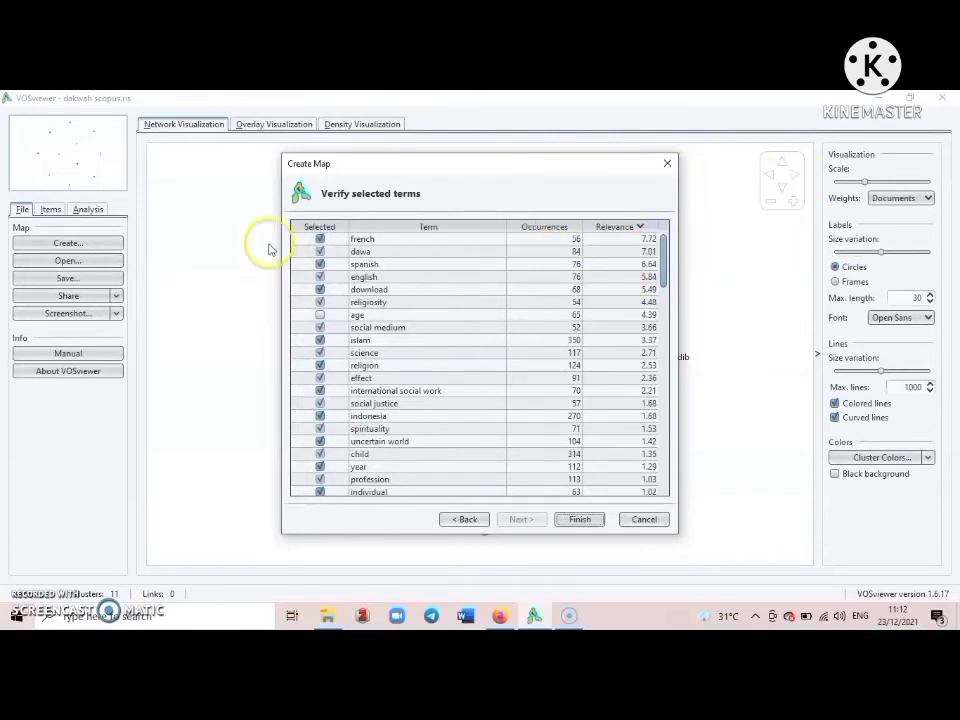
left_click(540, 330)
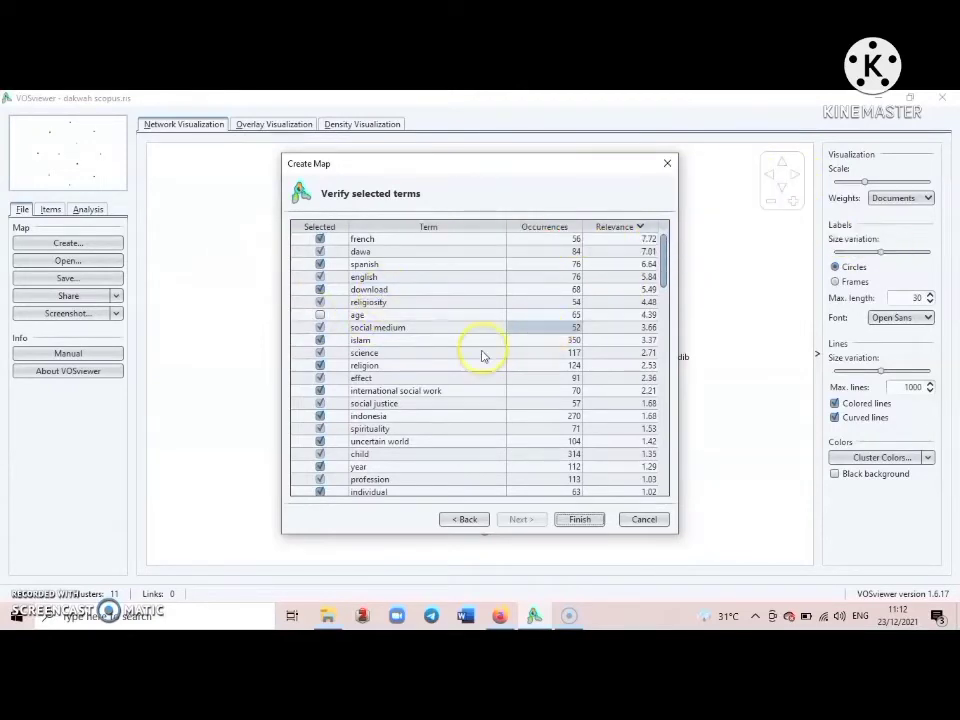
left_click(580, 521)
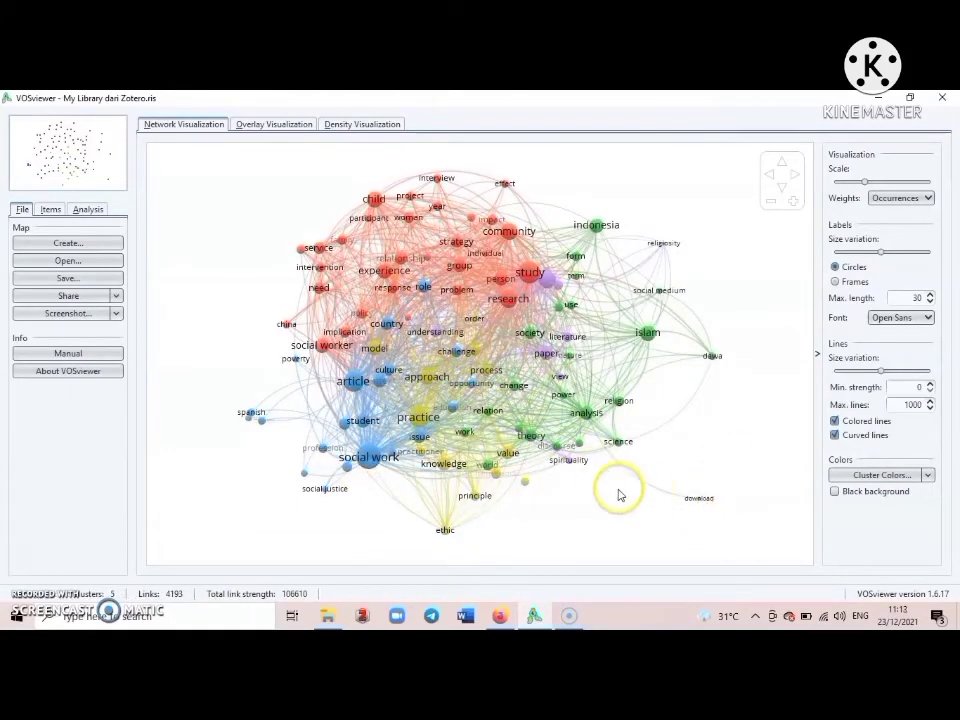
Examine the publication-year scale and the links around "knowledge", "social work" and "dawa" in the overlay visualization.
left_click(281, 126)
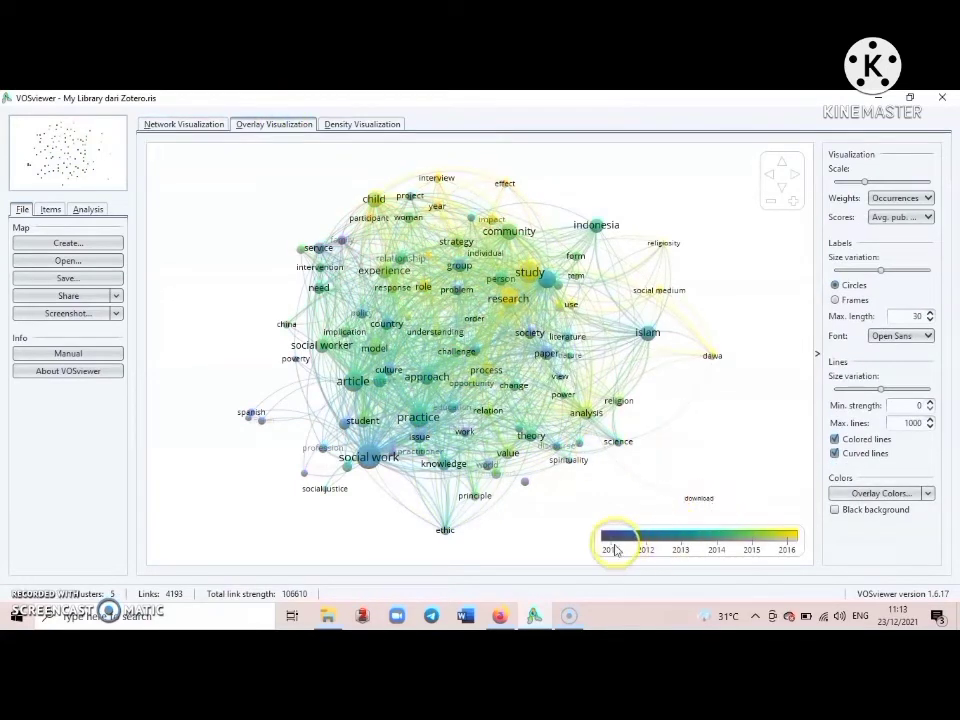
left_click(611, 541)
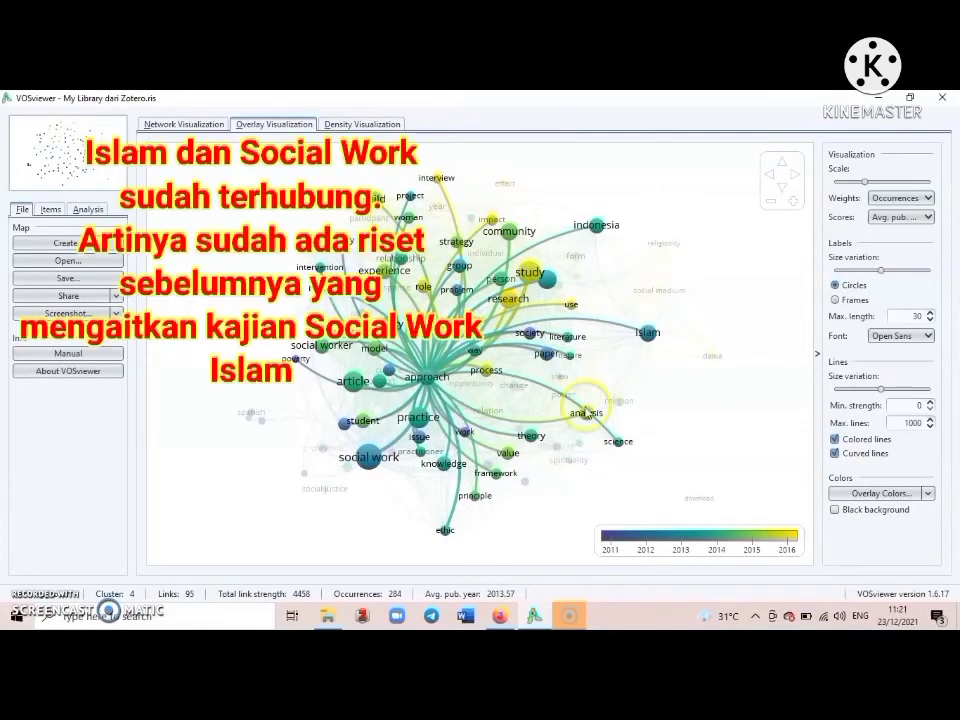
left_click(455, 471)
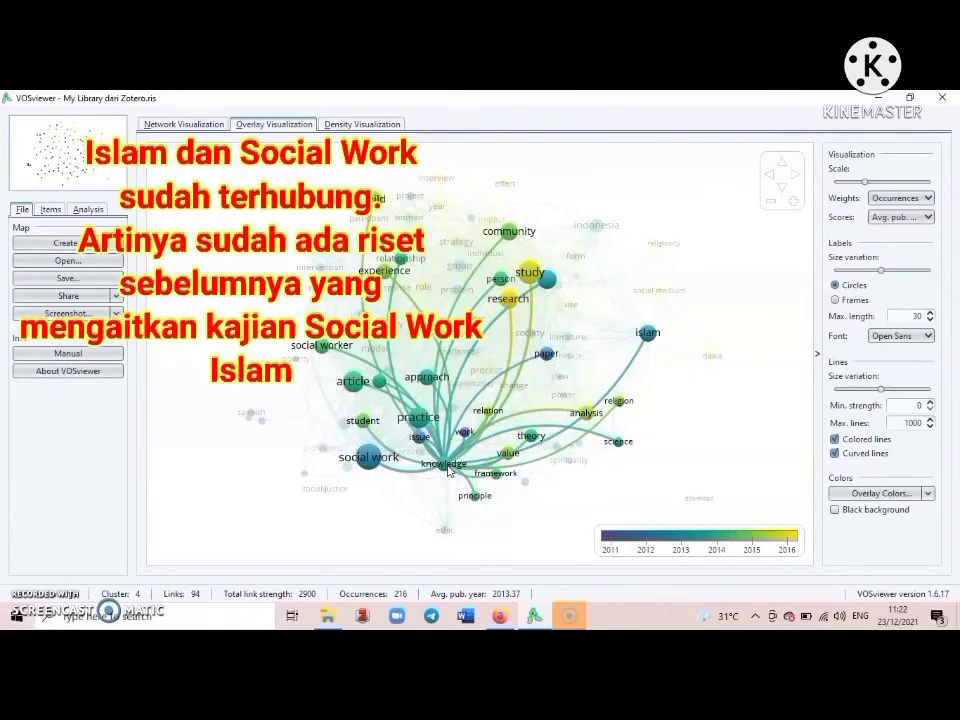
left_click(418, 498)
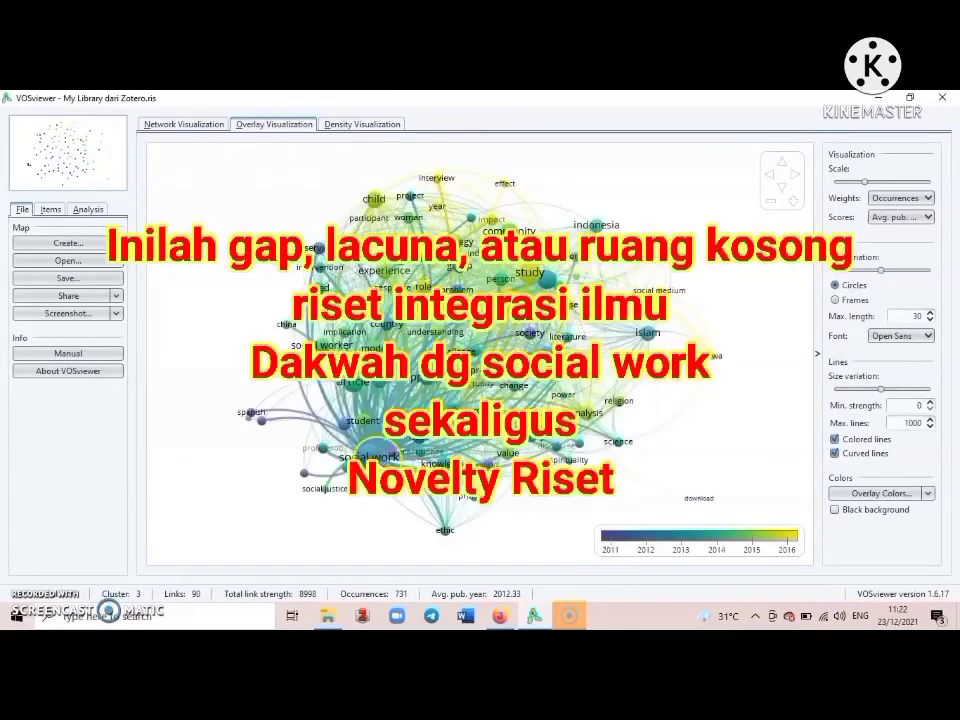
left_click(669, 383)
mouse_move(713, 360)
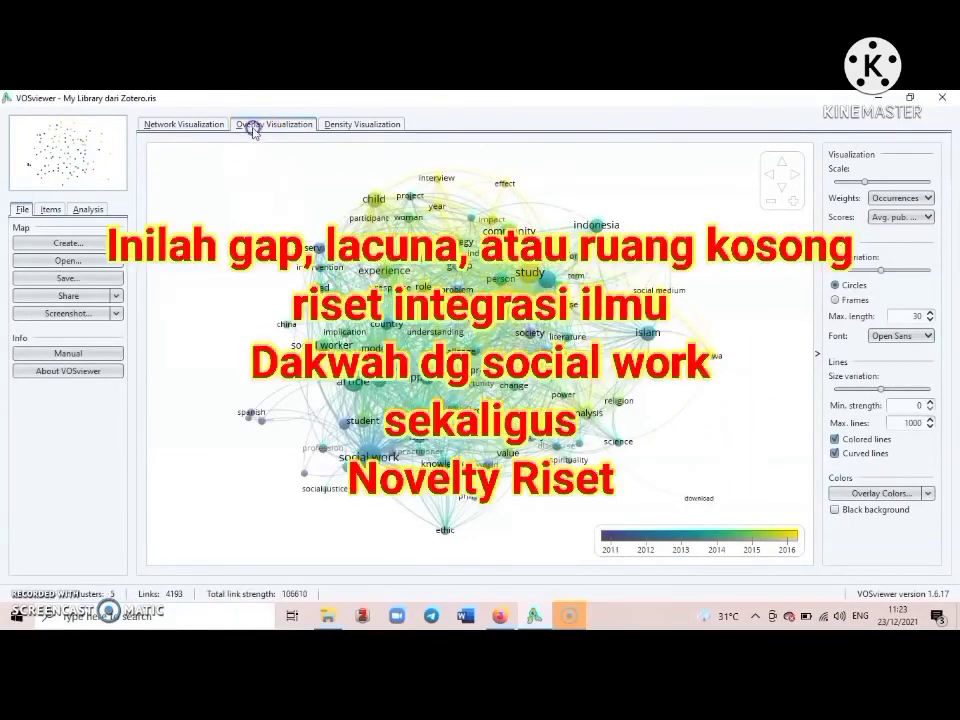
Show the density visualization and examine the area around "social work".
left_click(362, 124)
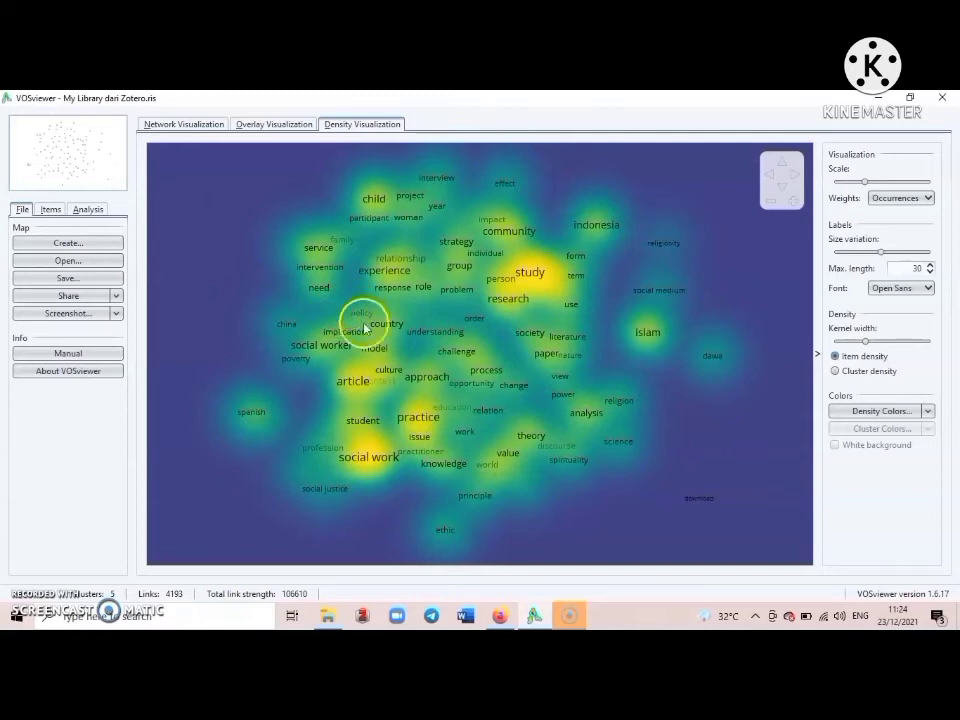
left_click(352, 467)
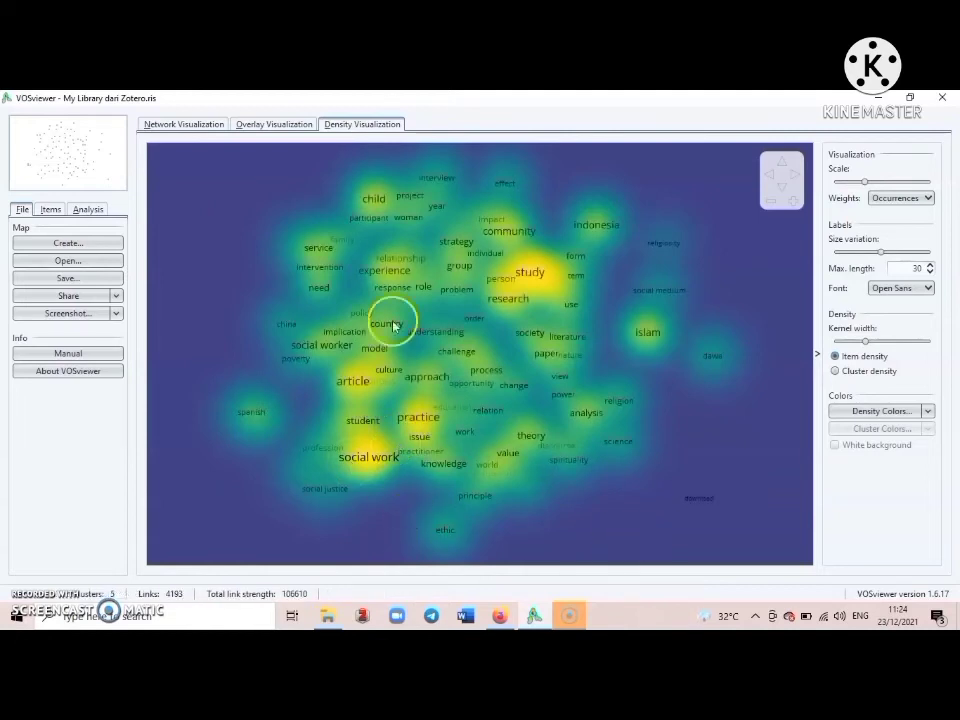
Compare the overlay visualization's publication-year scale with the network visualization, and return to the overlay visualization.
left_click(263, 128)
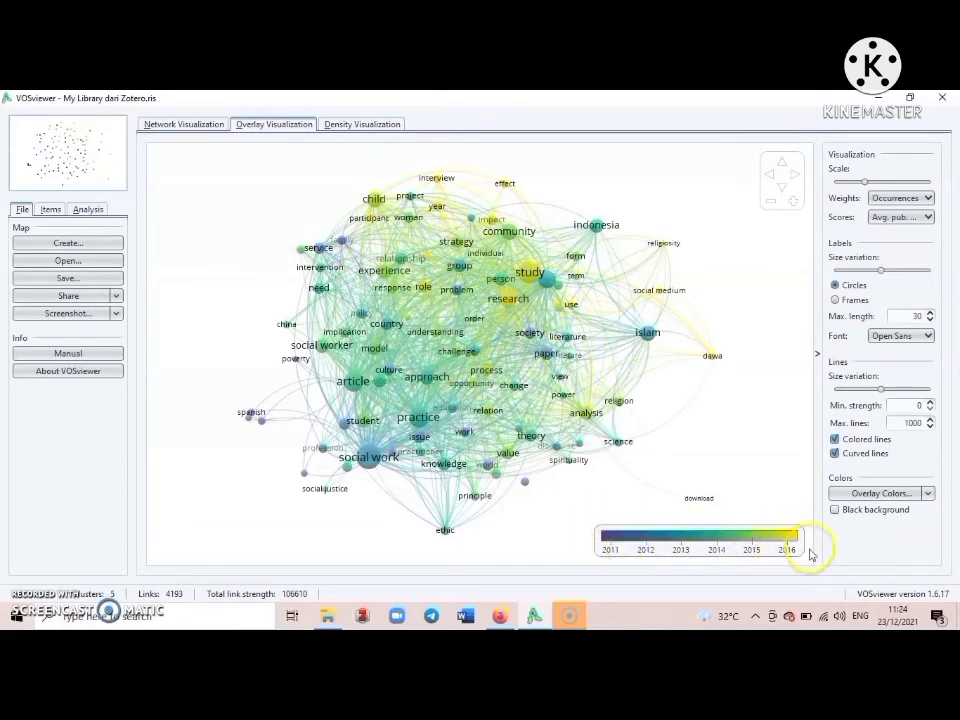
left_click(201, 125)
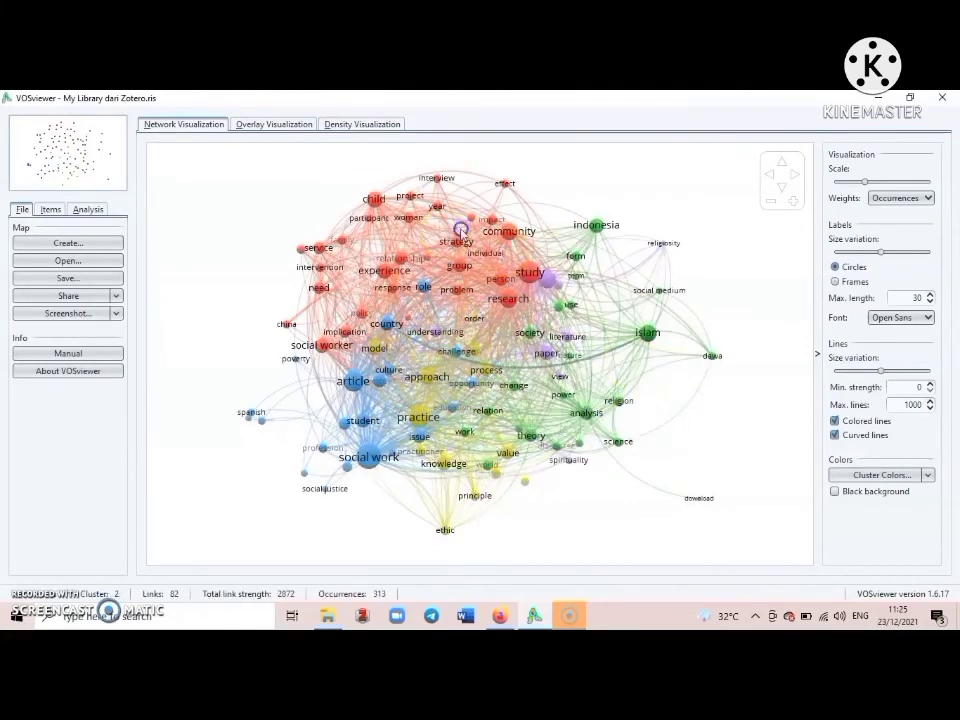
left_click(291, 123)
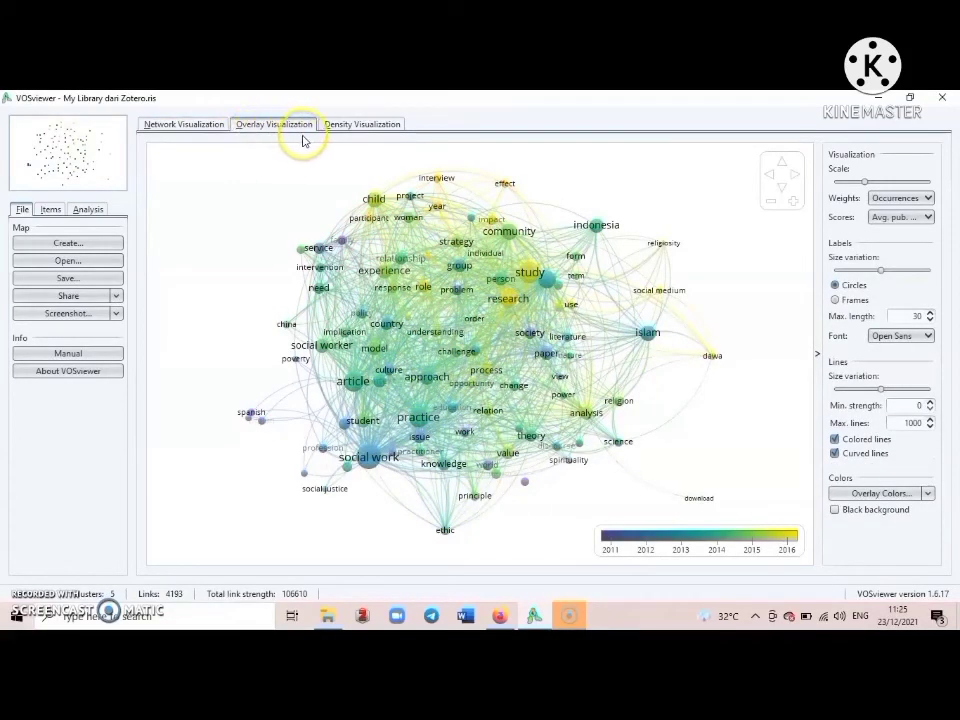
Save a JPG screenshot of the overlay visualization in the Documents folder as "gabungan kata kunci integrasi dakwah dg social work".
left_click(117, 315)
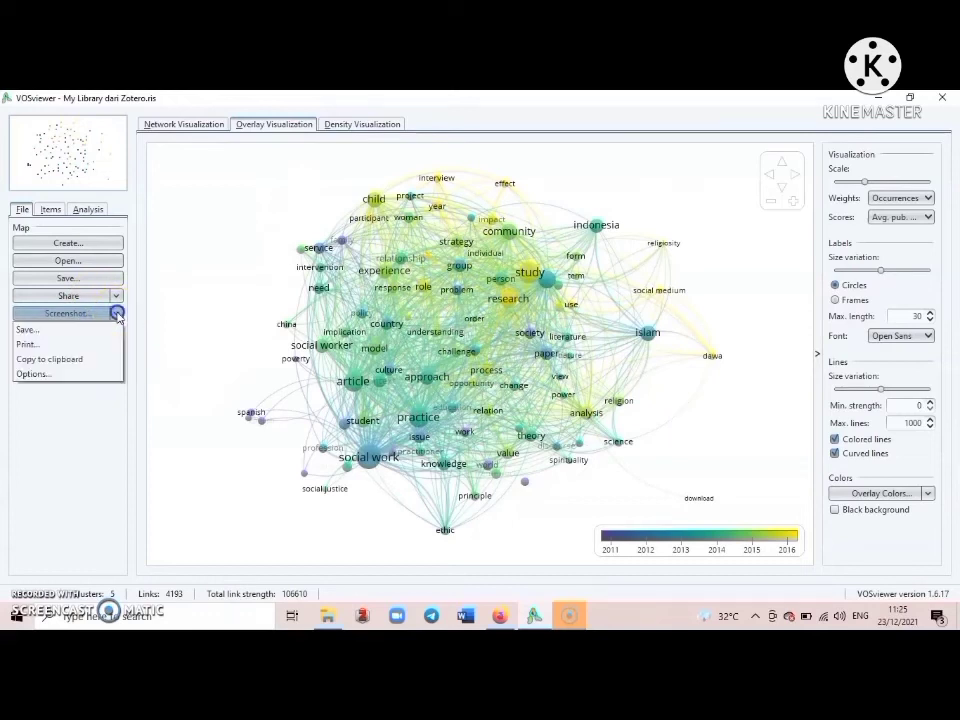
left_click(25, 331)
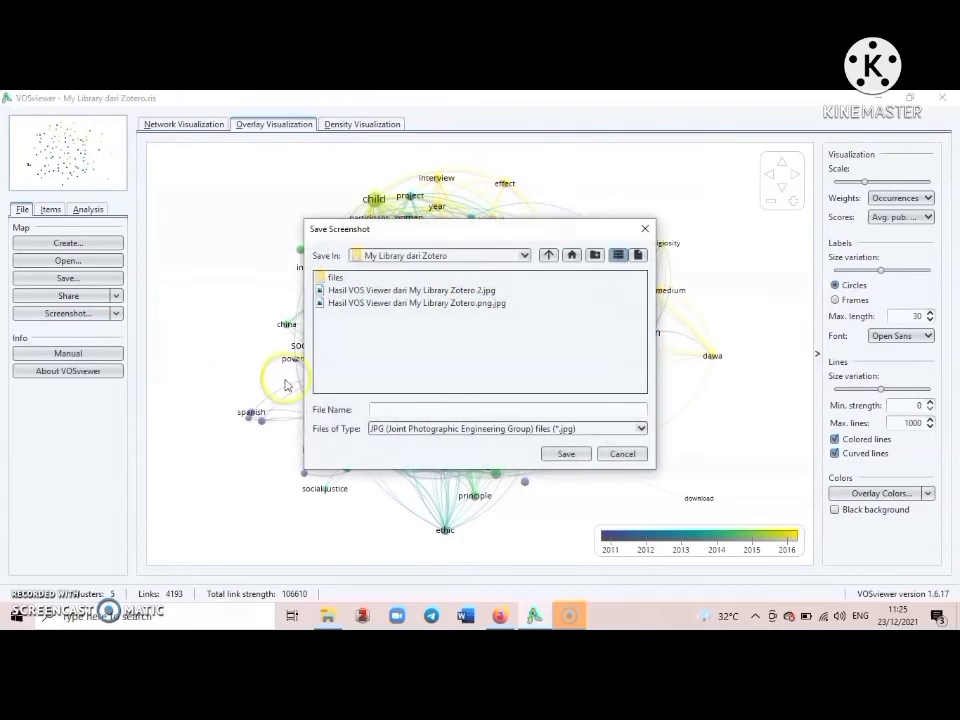
left_click(522, 256)
scroll(425, 313, "up", 5)
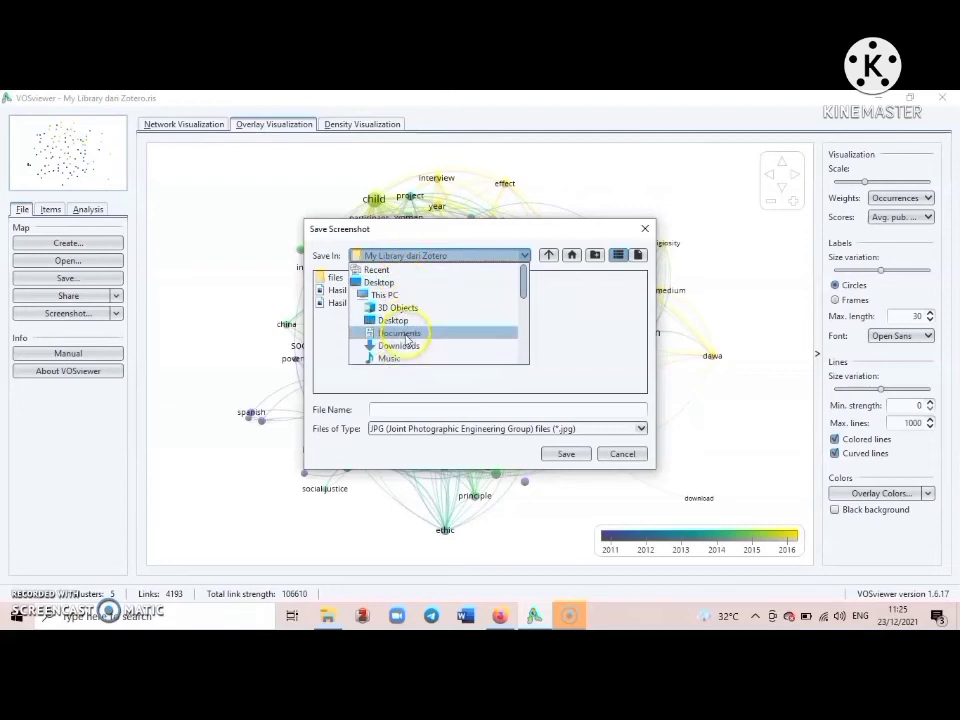
left_click(405, 333)
left_click(432, 409)
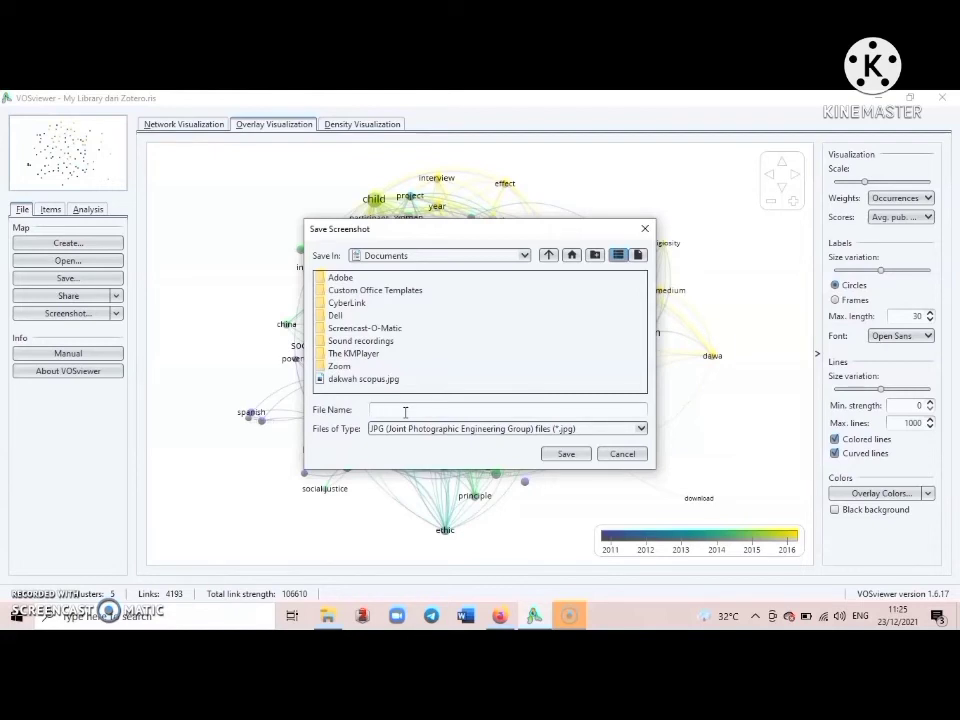
type("bungan kata kunci integrasi dakwah")
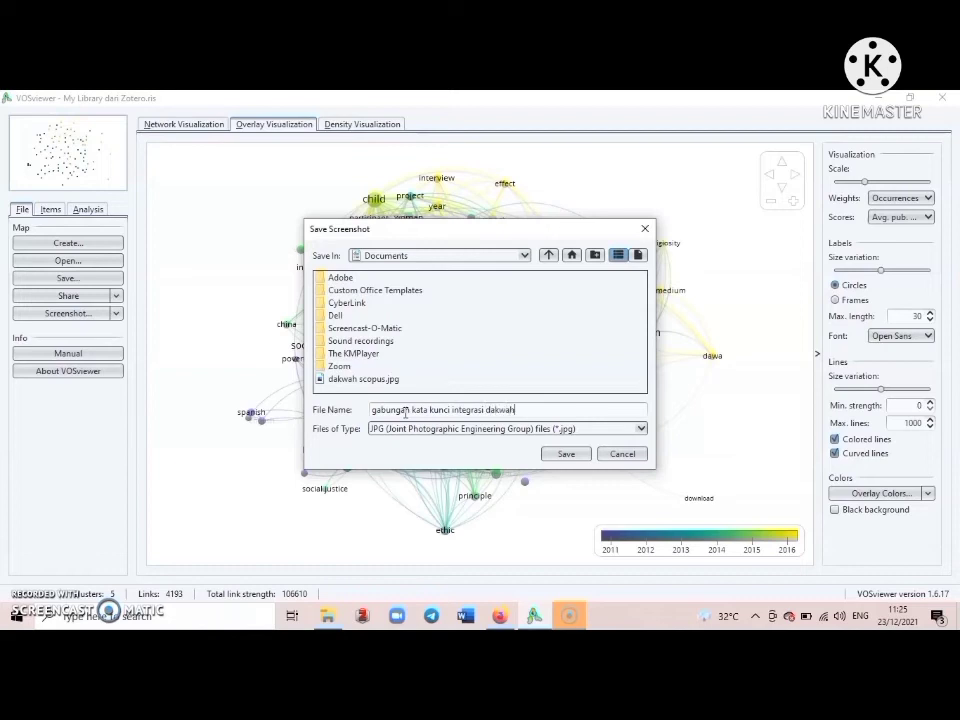
type(" dg social work")
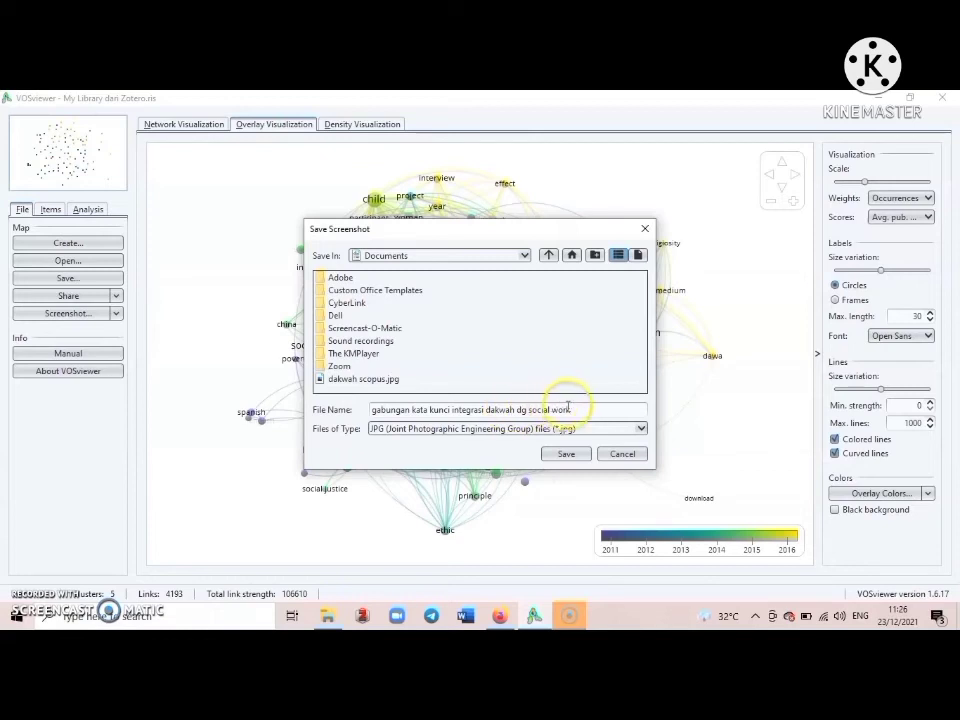
left_click(566, 454)
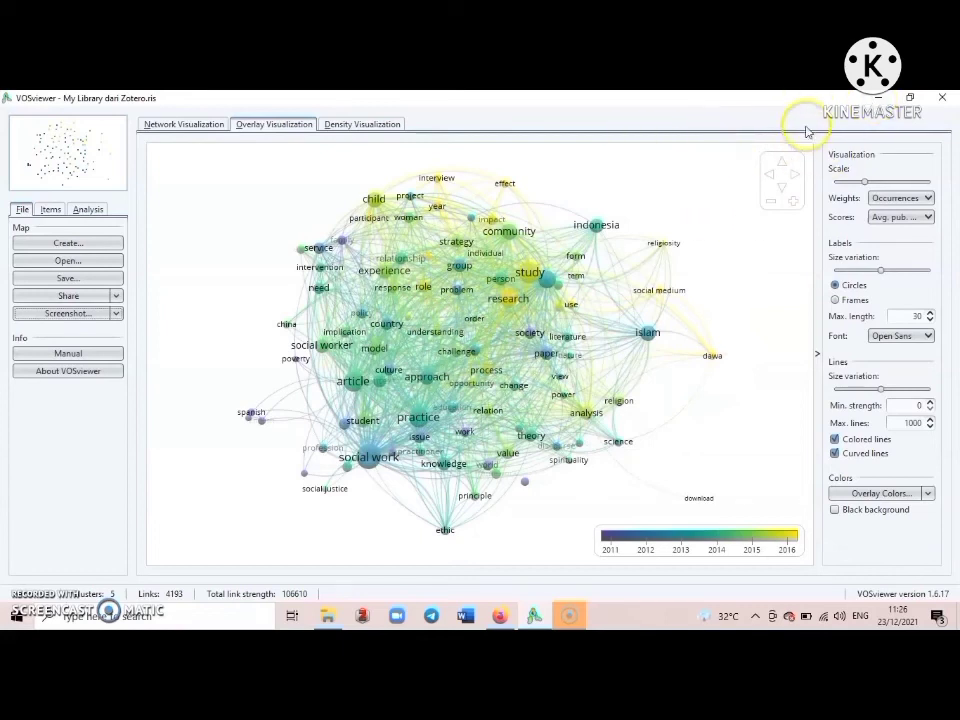
Switch to File Explorer and open the saved "gabungan kata kunci integrasi dakwah dg social work" image from Documents in Photos.
left_click(878, 97)
left_click(870, 99)
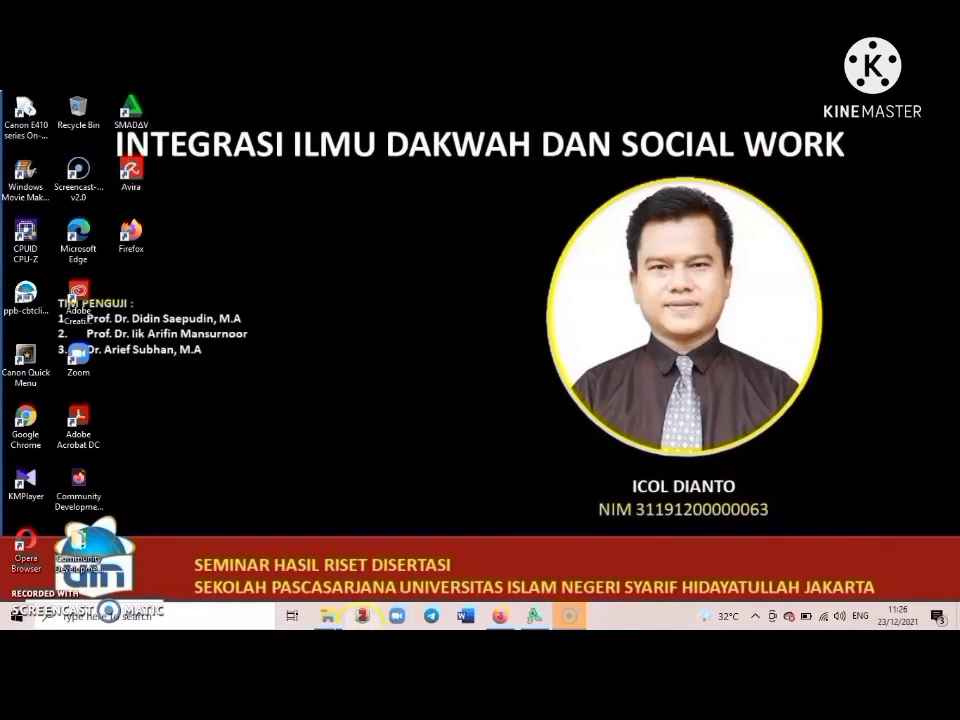
left_click(328, 618)
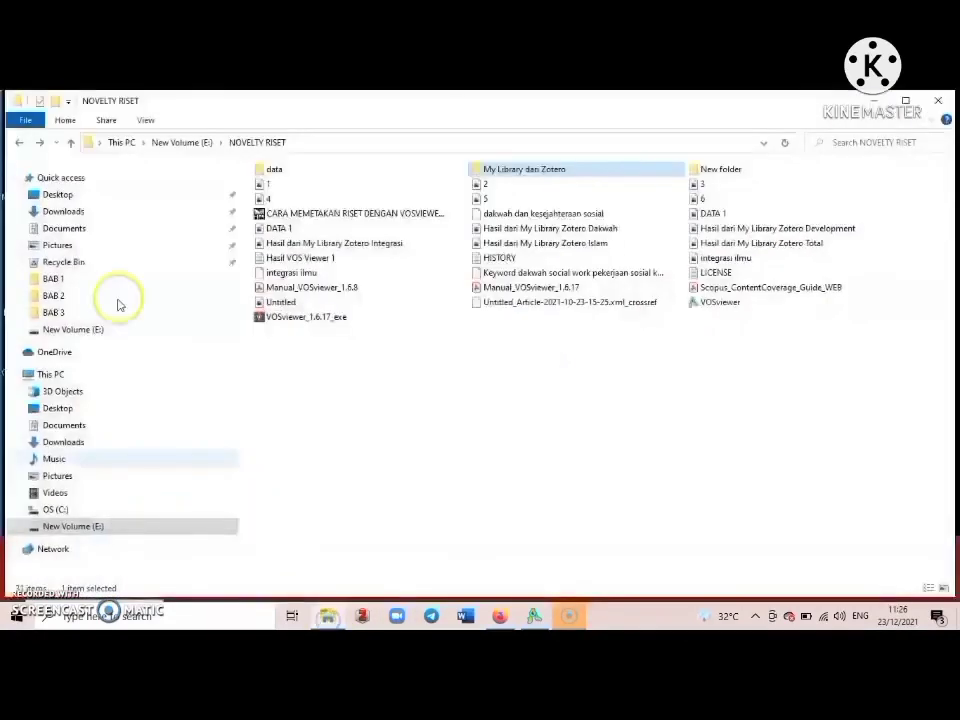
left_click(64, 229)
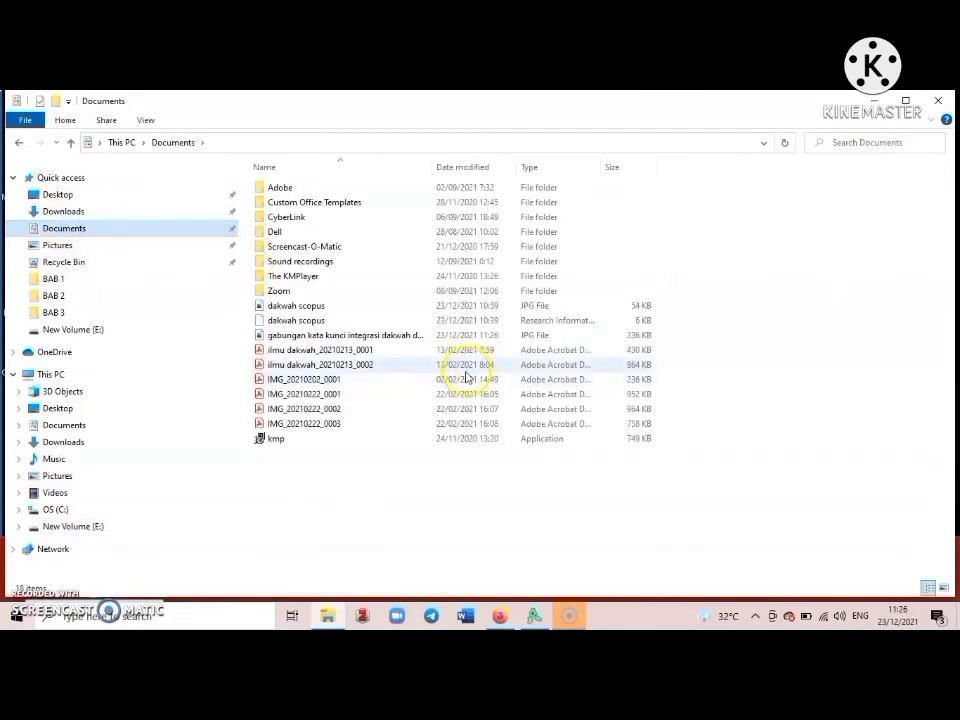
left_click(316, 335)
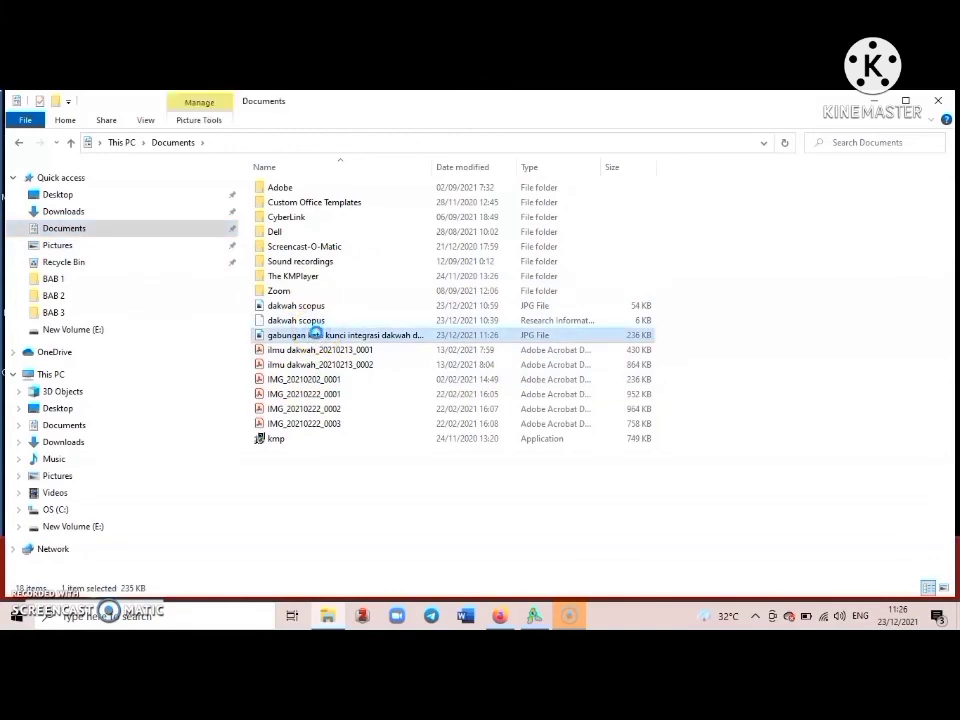
right_click(316, 335)
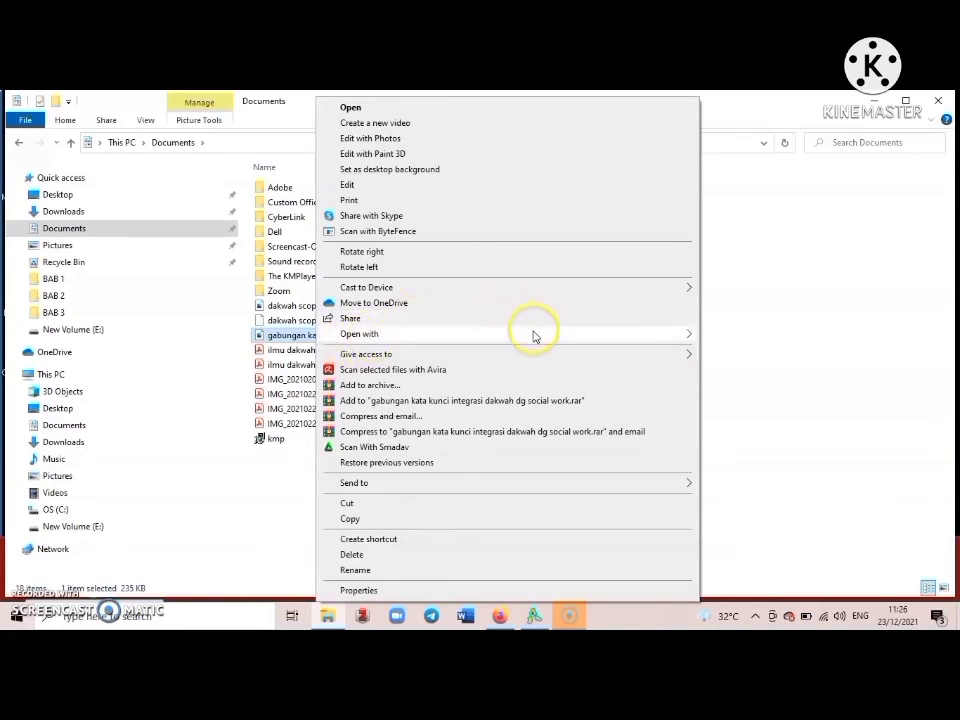
left_click(658, 342)
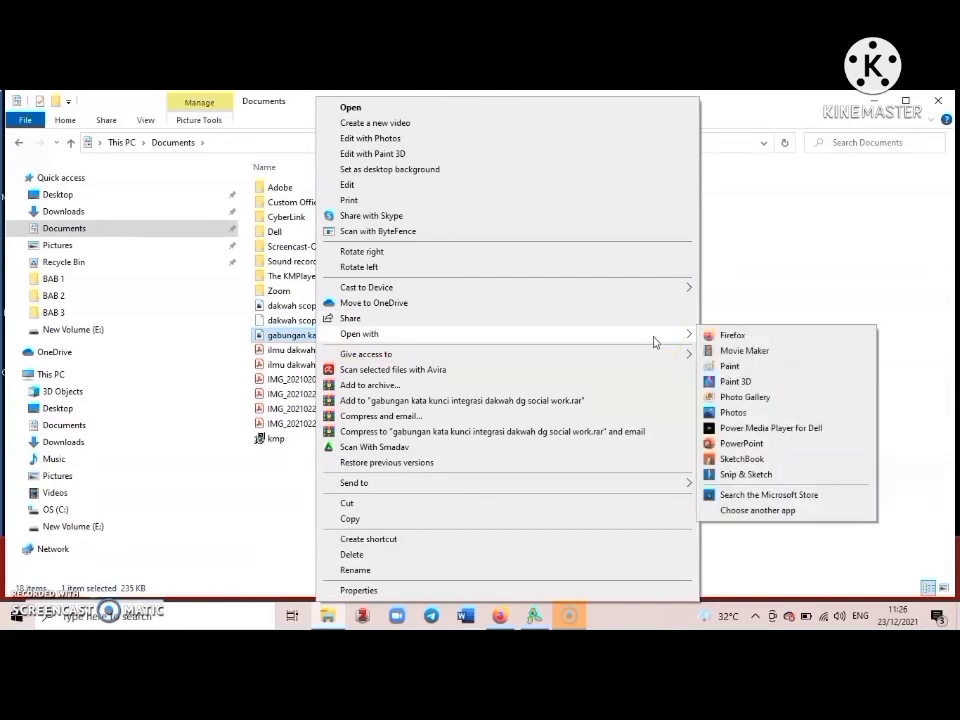
left_click(640, 341)
left_click(733, 412)
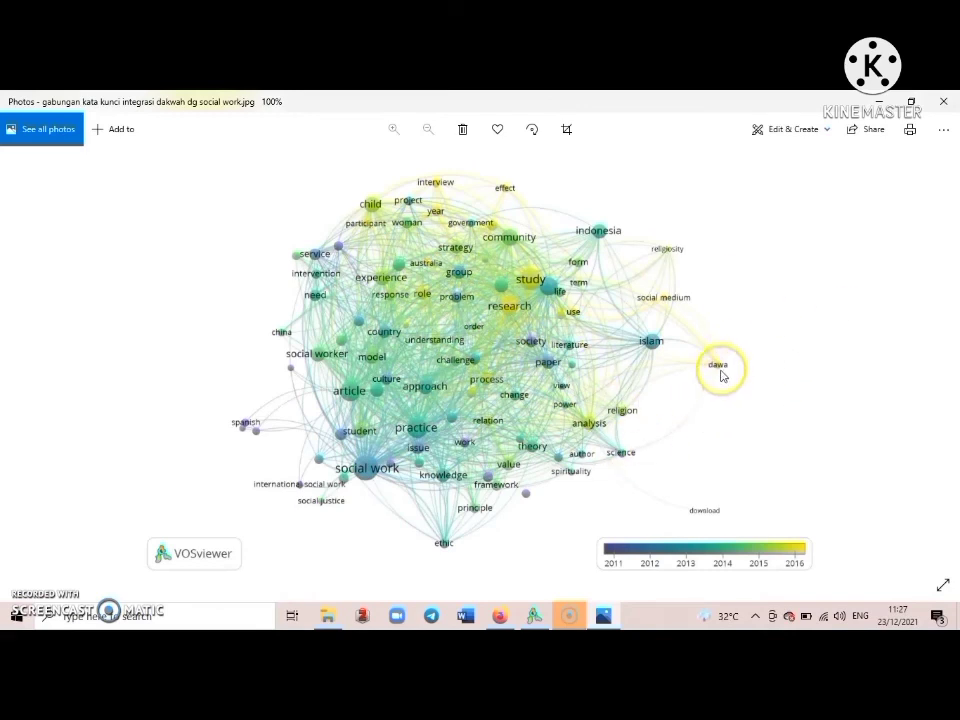
Examine the links and distance between "islam", "dawa" and "social work" in the saved overlay map image.
left_click(651, 342)
left_click(686, 386)
left_click(718, 368)
left_click(765, 426)
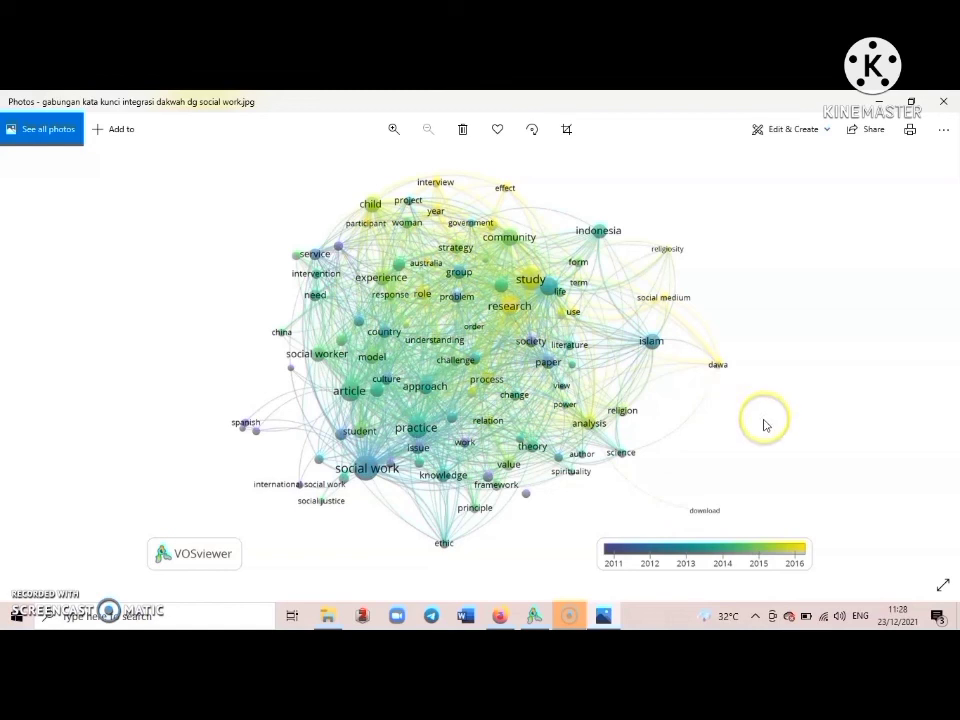
left_click(717, 372)
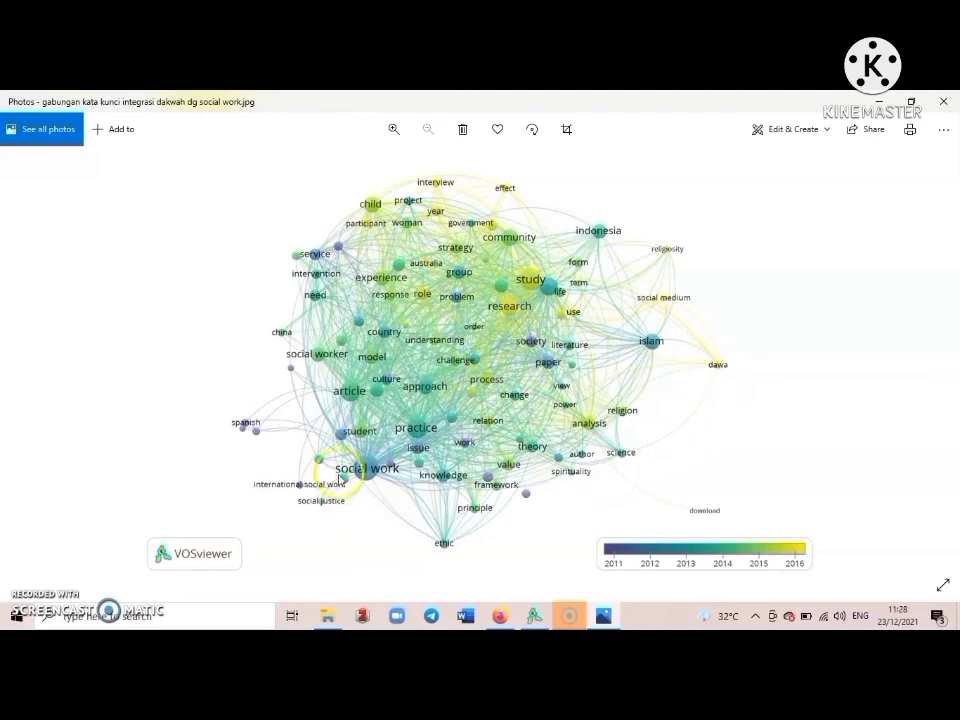
left_click(720, 368)
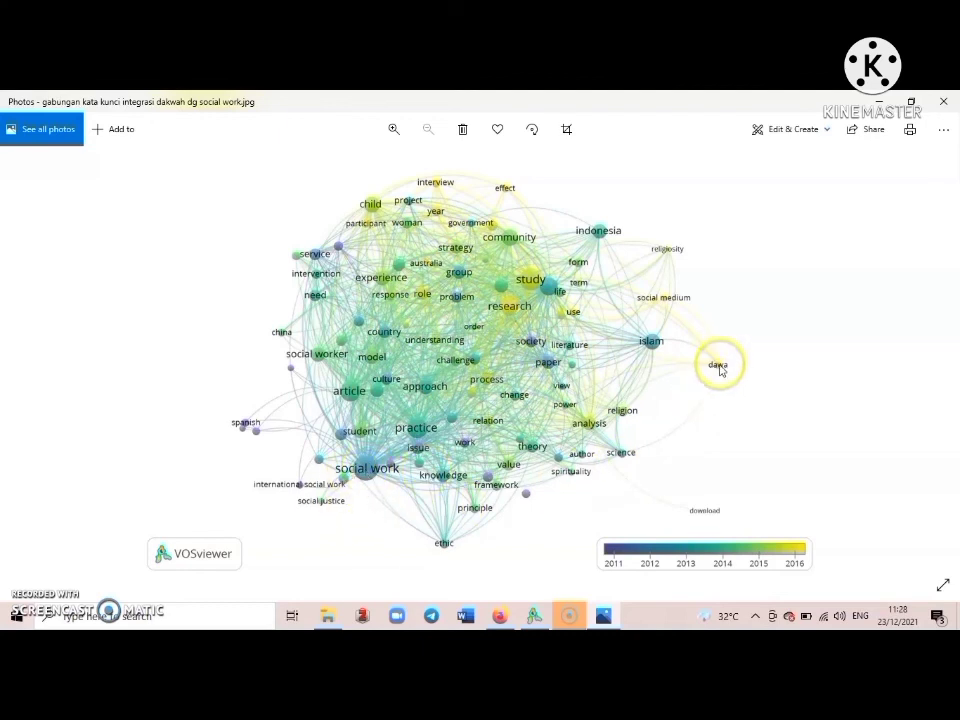